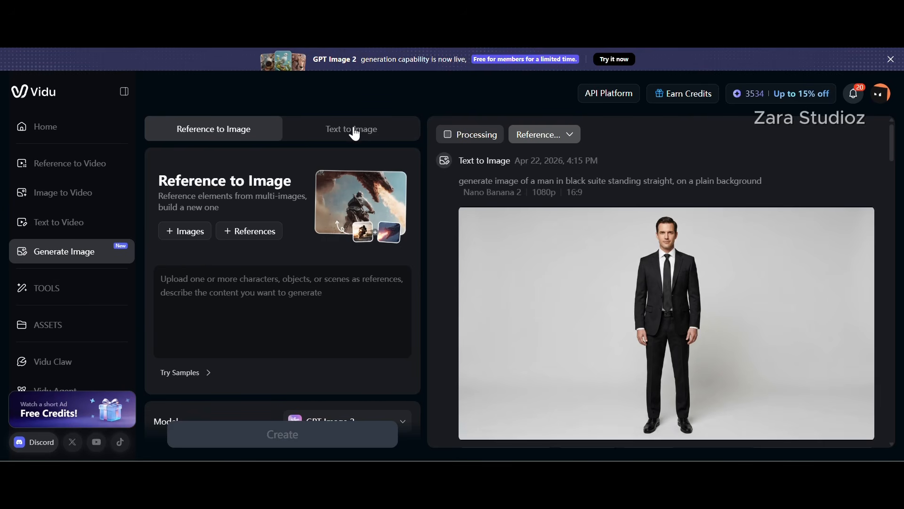
- Enter a text-to-image prompt for a realistic bearded American man in casual outfit, with front, side and back views together on a plain background
click(355, 136)
text(Generate a realistic image of an American man with short hair and well cleaned bearded, wearing a casual outfit, give me the front view, side view and back view, all together in one image, on a plain background)
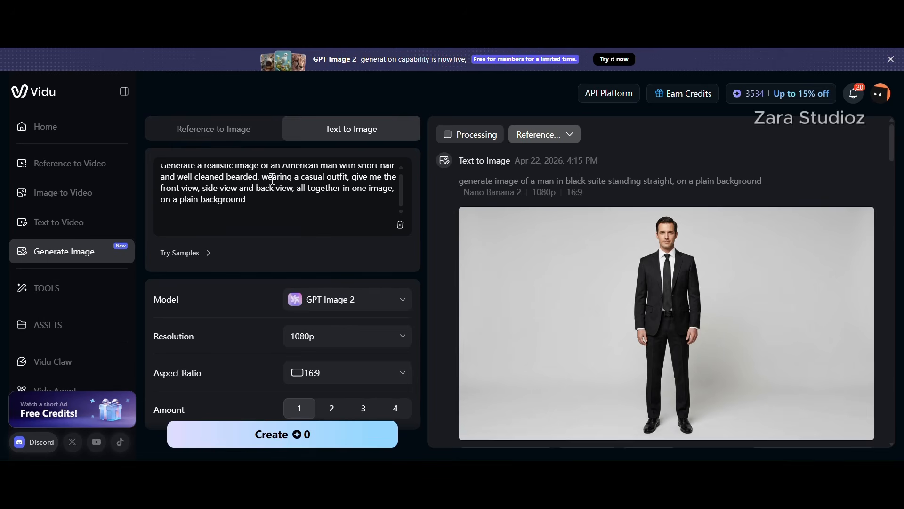
scroll(272, 179, up, 1)
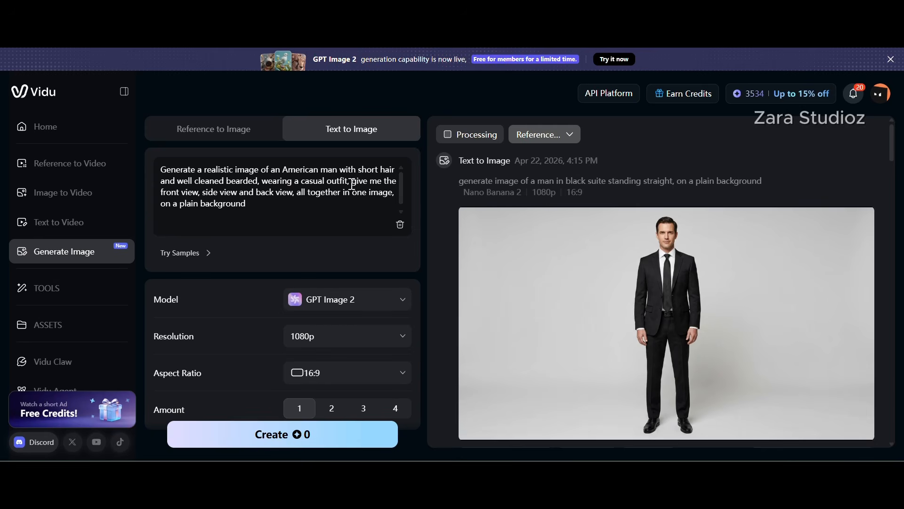
drag(353, 184, 368, 202)
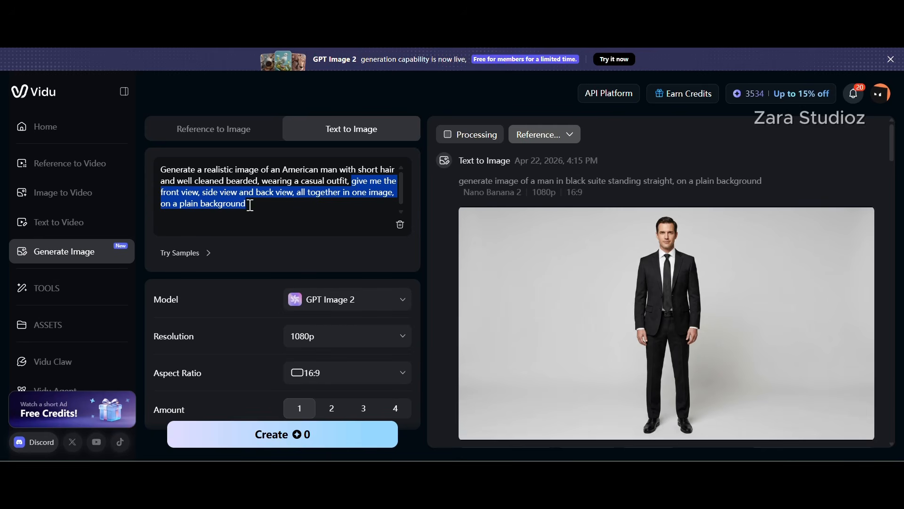
- Generate the image of the man with the Nano Banana 2 model at 1080p
scroll(353, 281, down, 1)
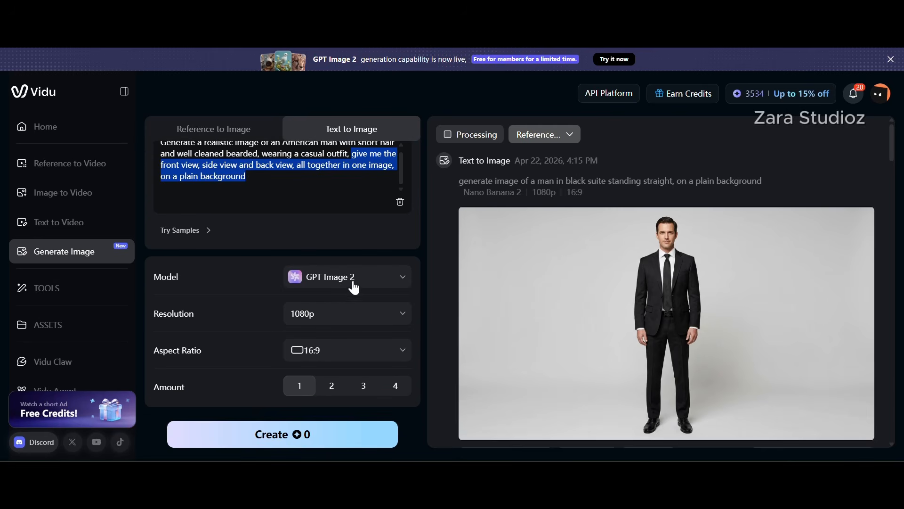
click(354, 284)
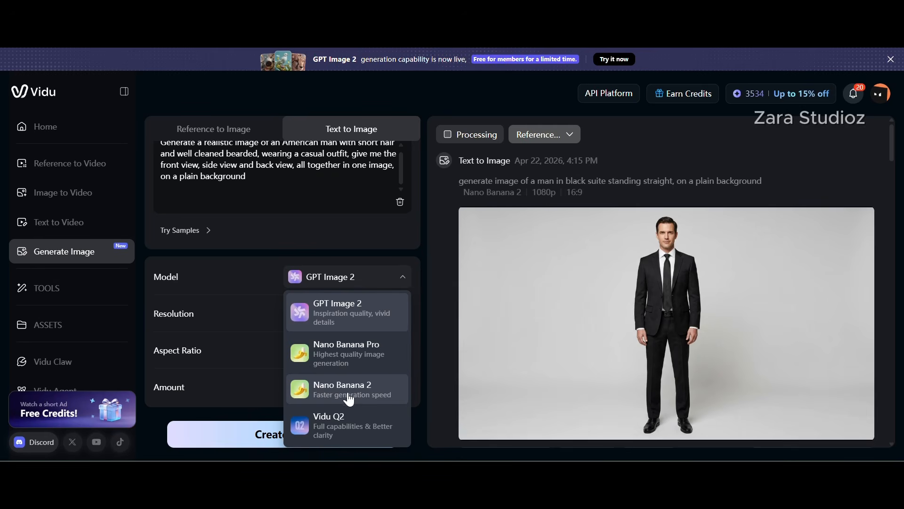
click(353, 396)
click(323, 322)
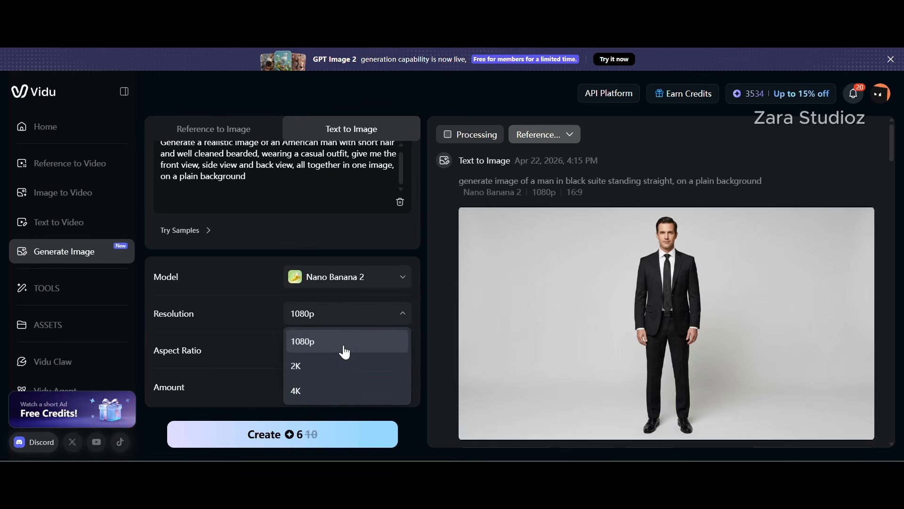
click(354, 341)
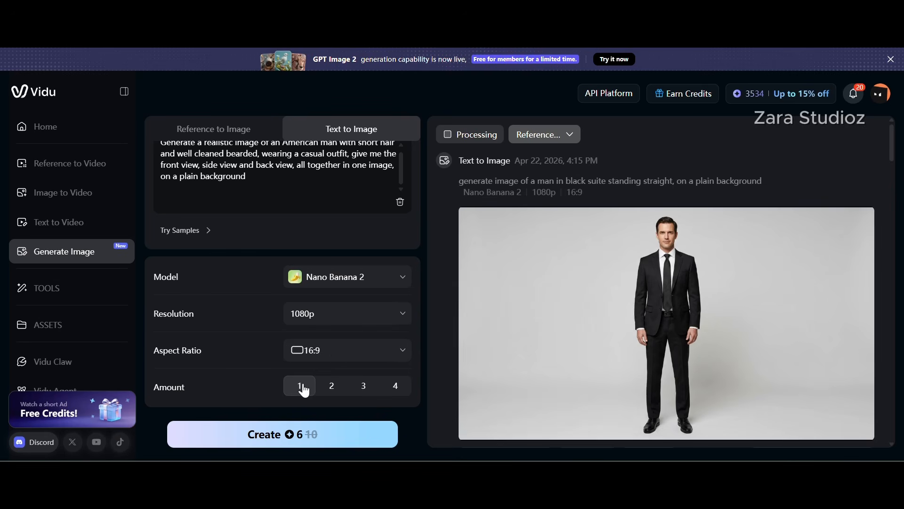
click(248, 434)
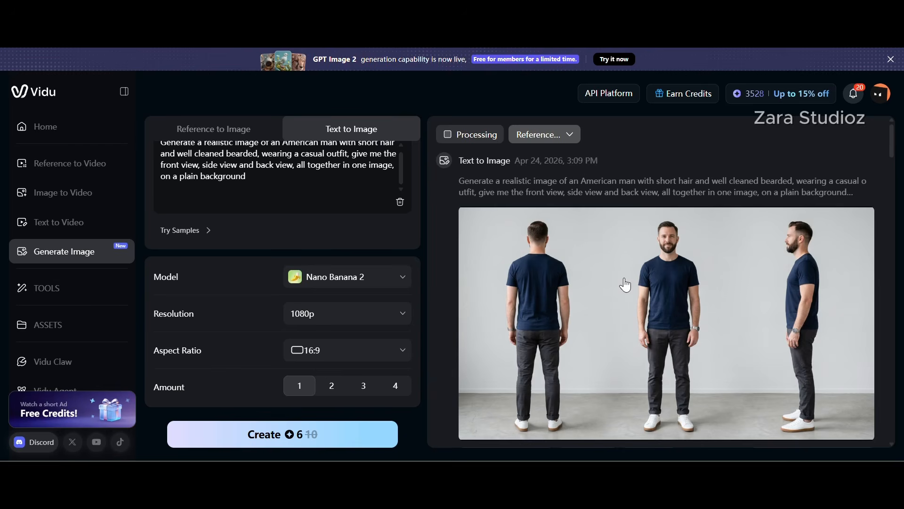
- Examine the generated image of the man and the earlier three-view image of the ponytail woman with its prompt
scroll(625, 284, down, 1)
scroll(619, 283, up, 1)
scroll(556, 264, down, 5)
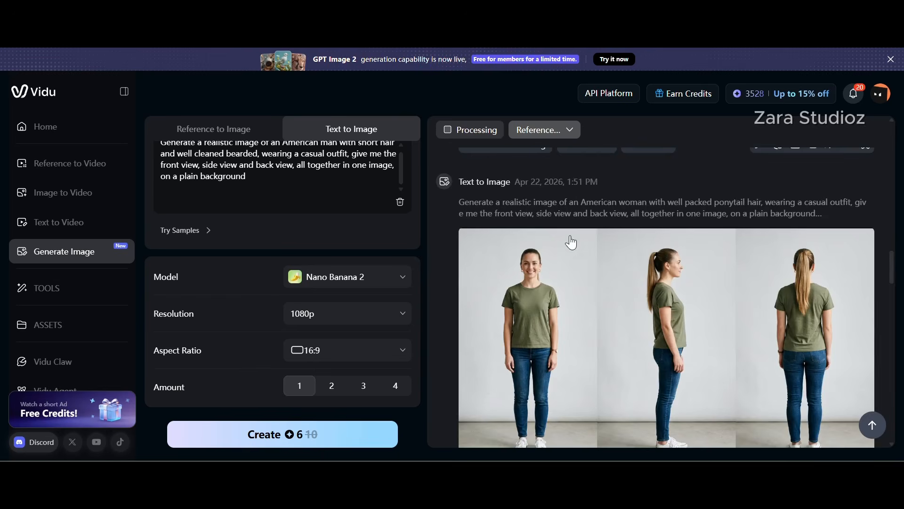
drag(460, 205, 791, 228)
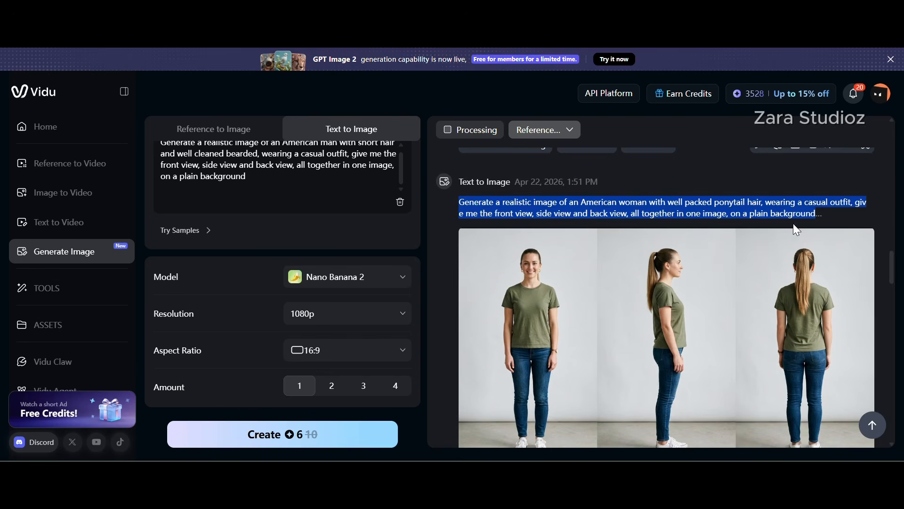
scroll(714, 323, down, 2)
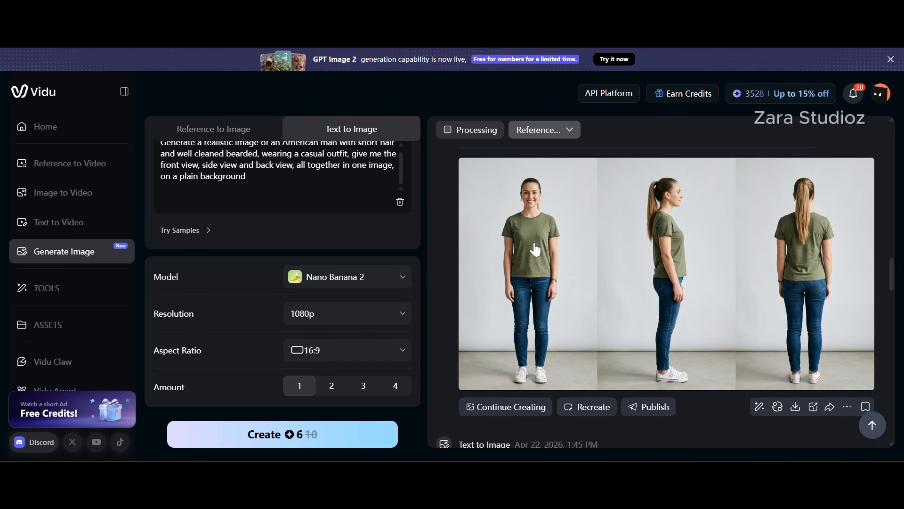
- Find the earlier empty coffee lounge image in the generation history and download it without a watermark
scroll(697, 278, down, 5)
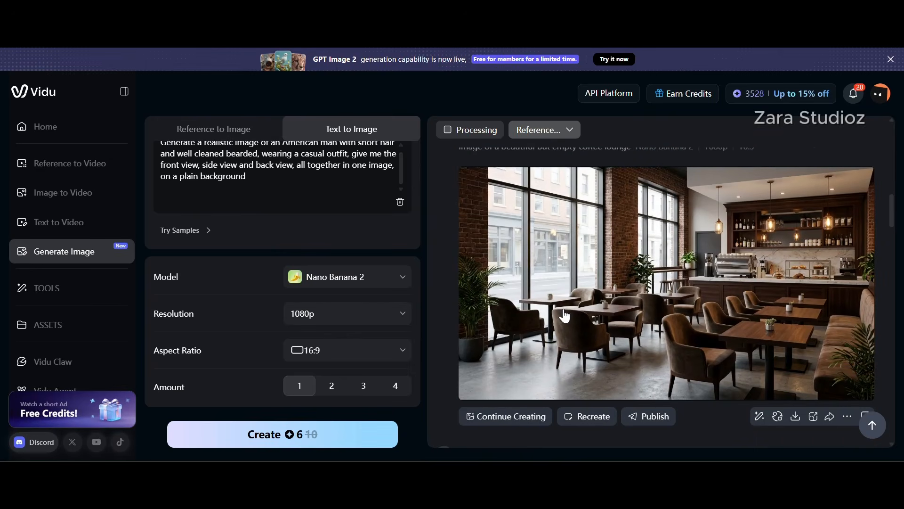
scroll(620, 294, up, 2)
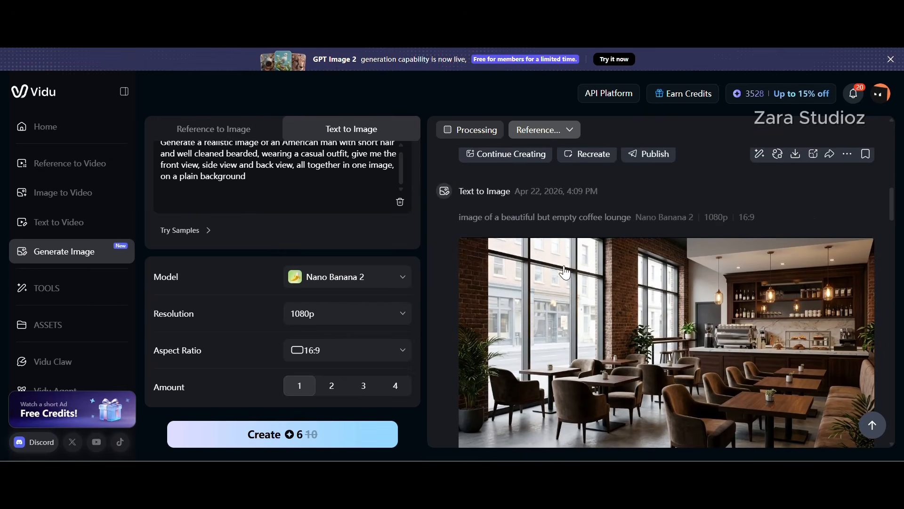
drag(465, 214, 628, 220)
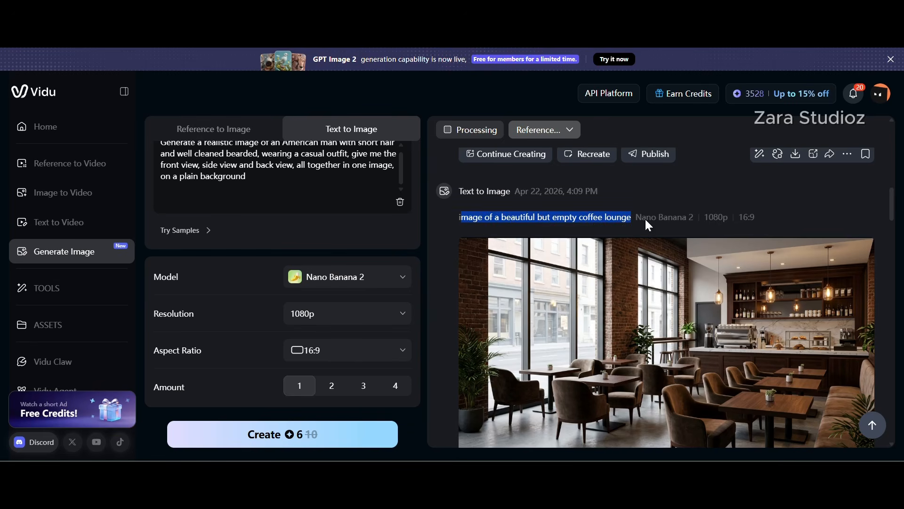
scroll(639, 244, down, 4)
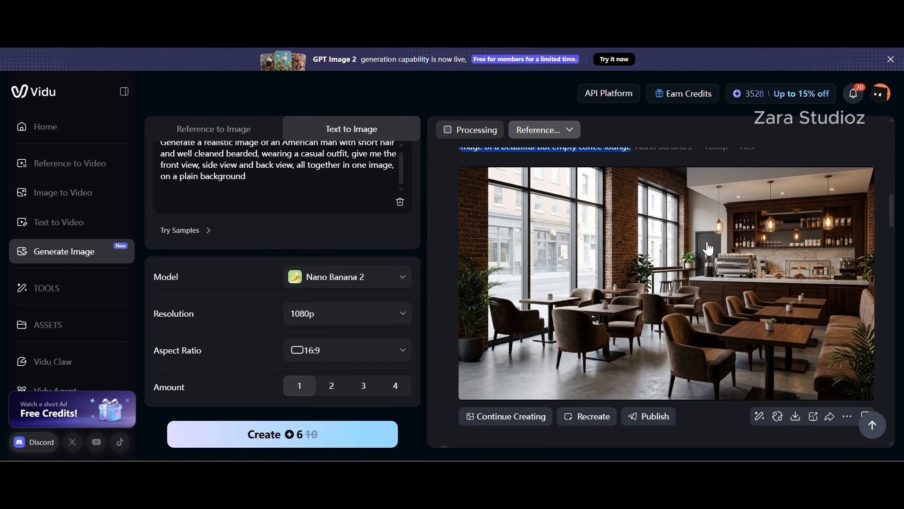
scroll(728, 286, up, 4)
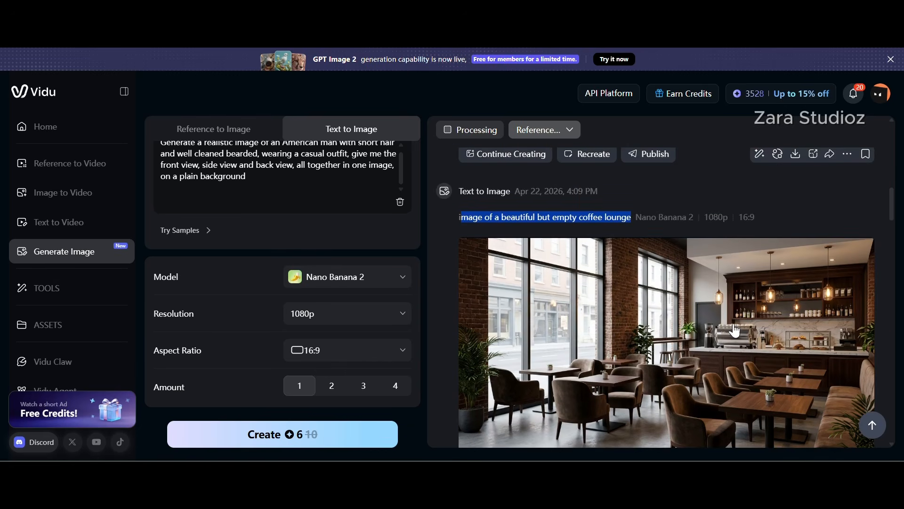
scroll(744, 375, down, 2)
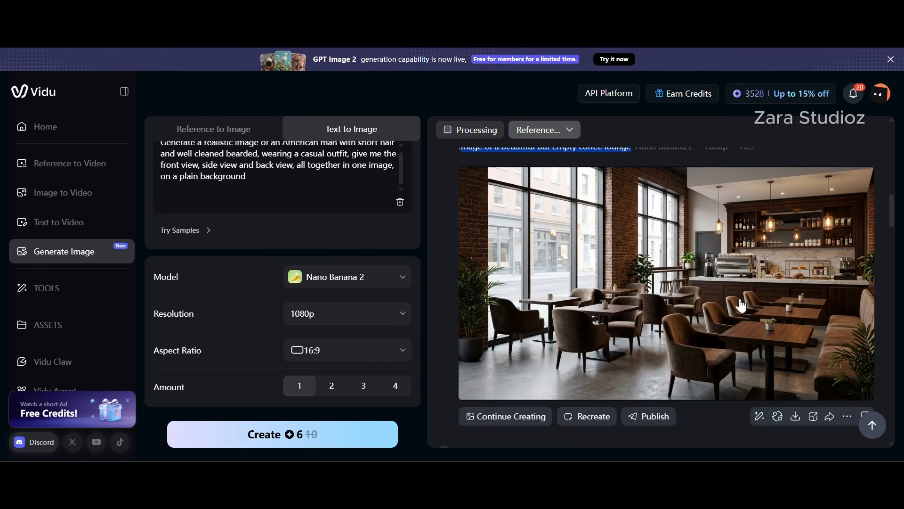
mouse_move(794, 418)
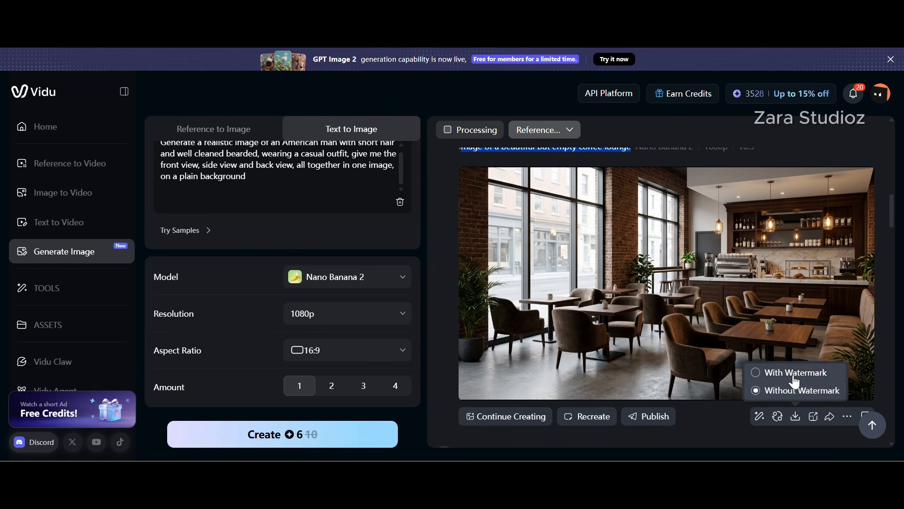
click(797, 422)
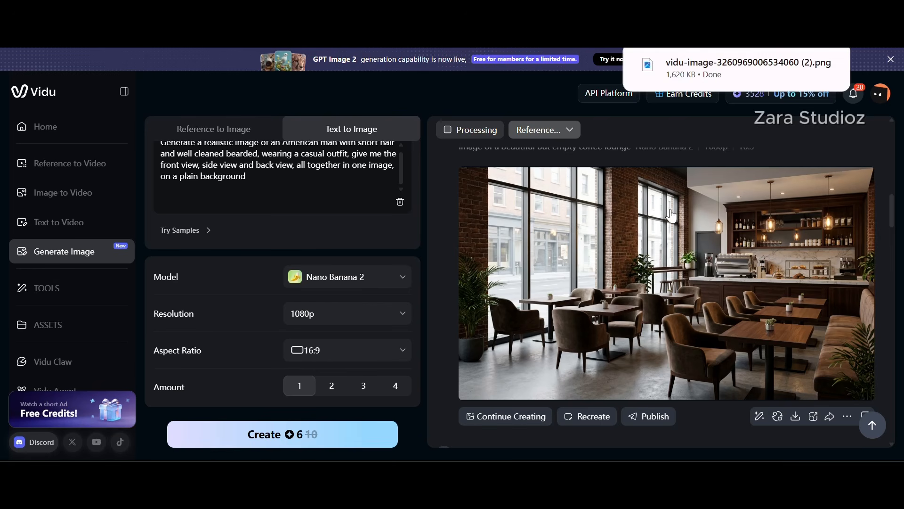
- Set up Reference to Image with the ponytail woman as image1, the bearded man as image2 and the coffee lounge as image3
scroll(613, 228, up, 2)
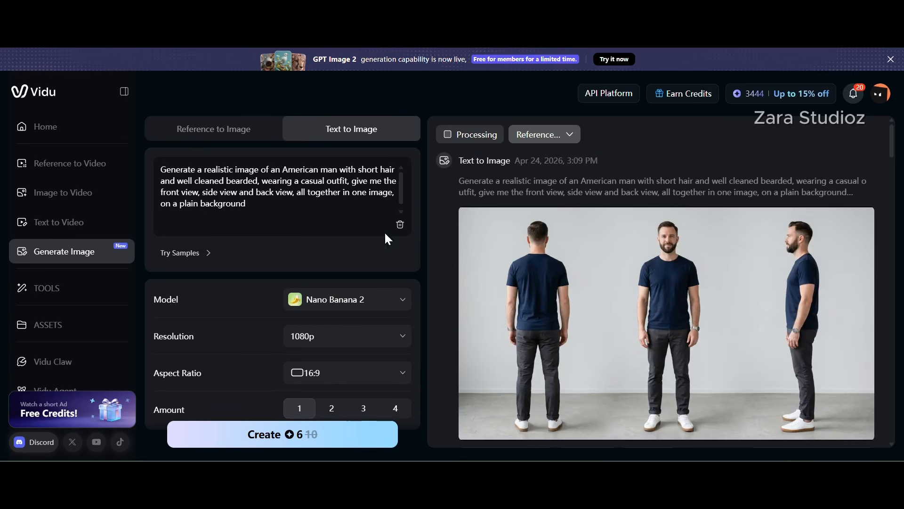
click(204, 127)
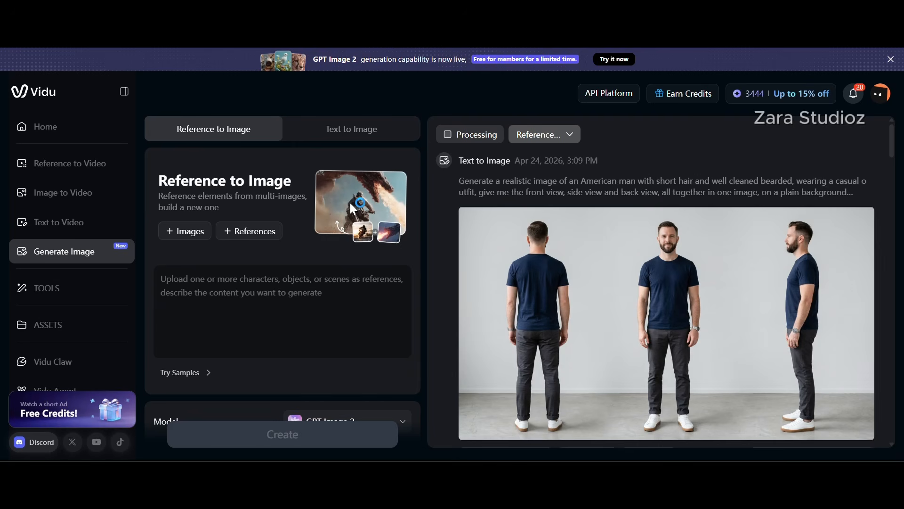
click(176, 232)
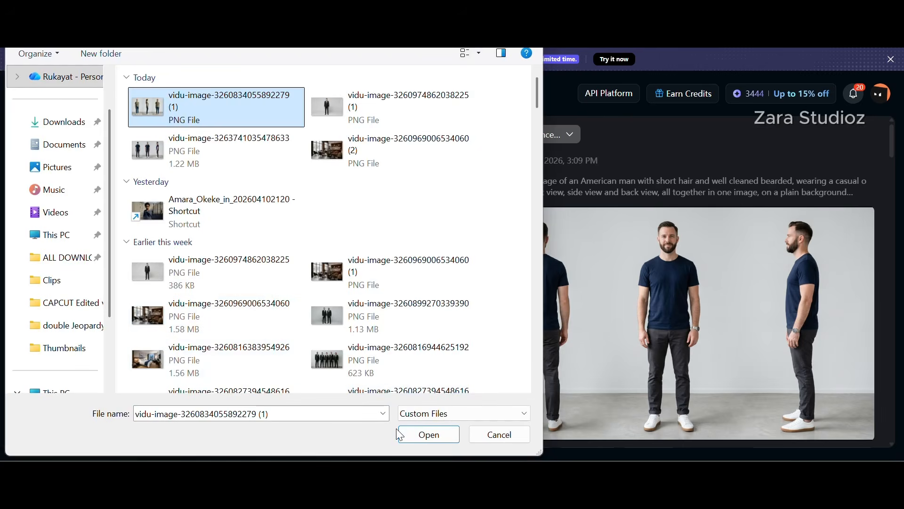
click(442, 432)
click(251, 179)
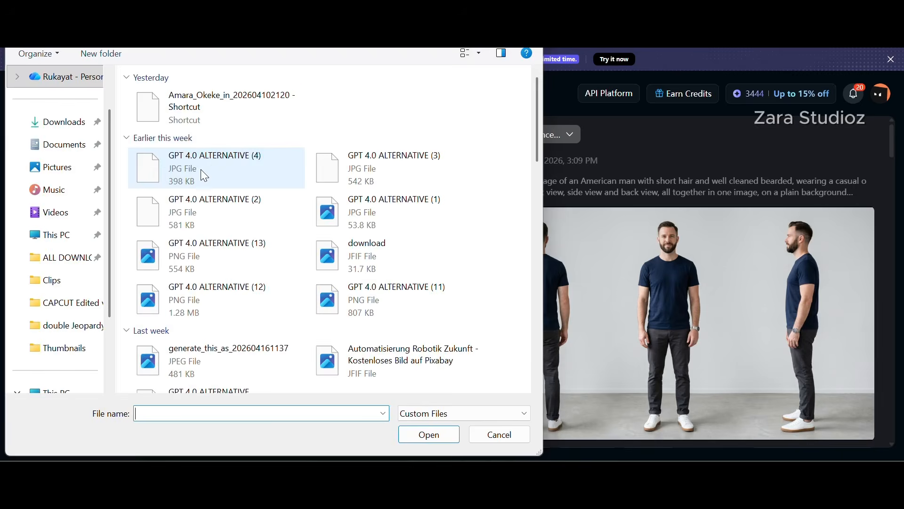
click(222, 150)
click(429, 434)
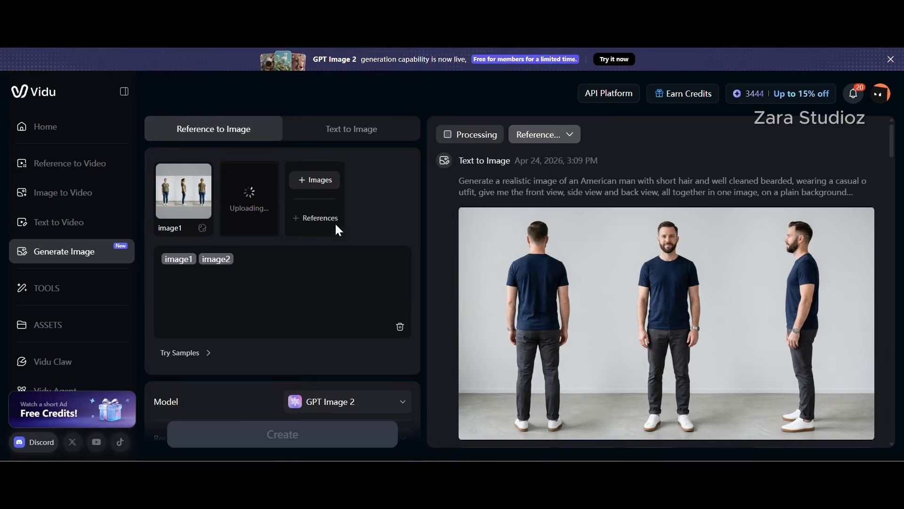
click(313, 207)
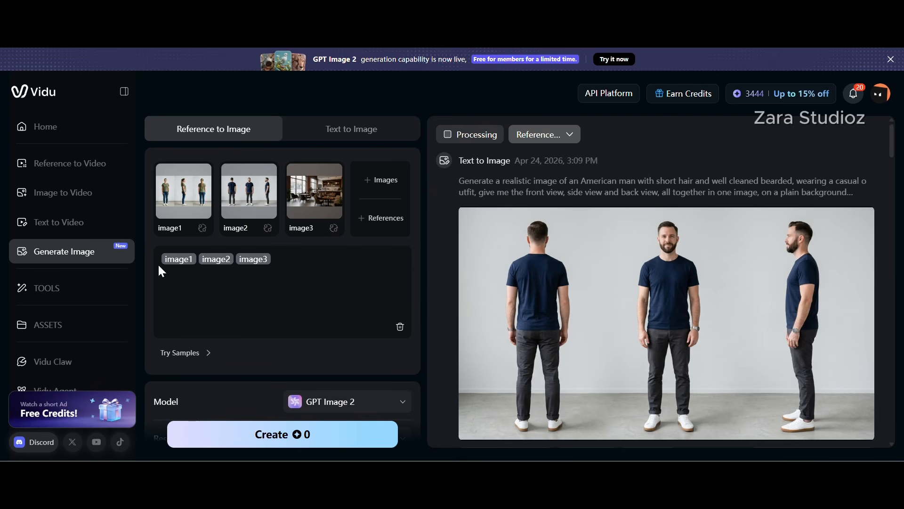
- Write the prompt "image1 is sited opposite image2 chatting and drinking coffee inside image3" and generate it with Nano Banana 2
click(305, 268)
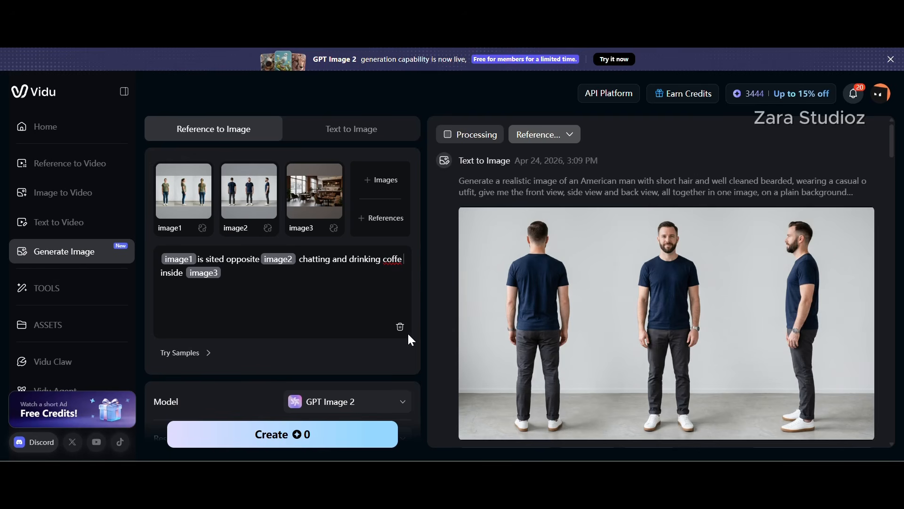
text(eeinside image3)
scroll(349, 283, down, 3)
click(349, 278)
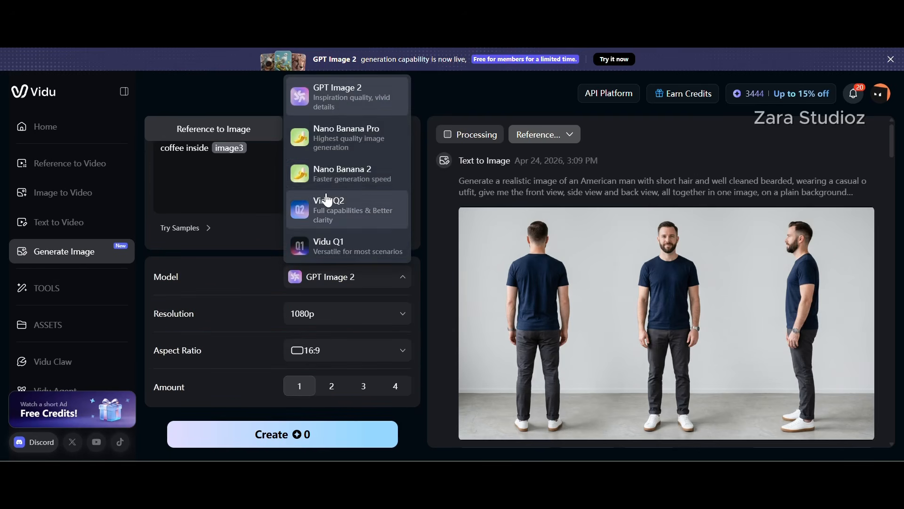
click(371, 173)
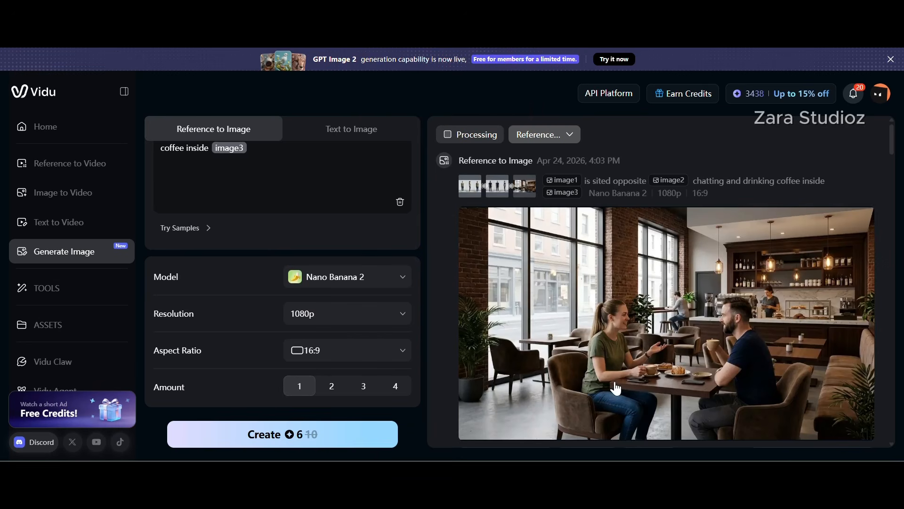
- Download the generated scene of the couple chatting in the coffee lounge
scroll(640, 342, down, 1)
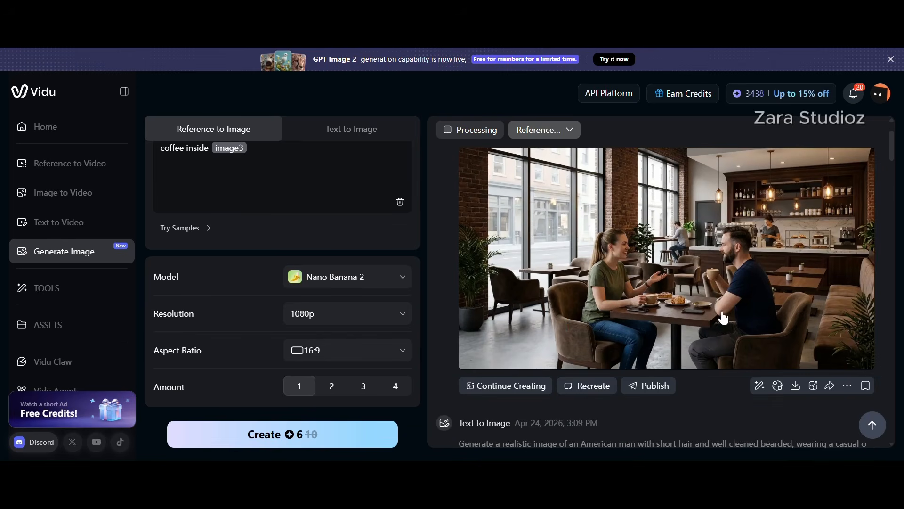
click(797, 389)
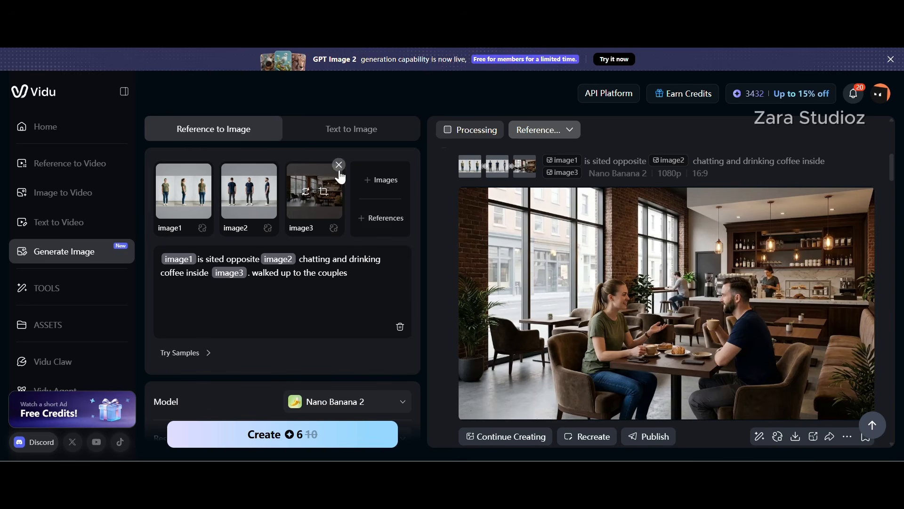
- Remove all three reference images of the woman, the man and the coffee lounge from the generation form
click(339, 172)
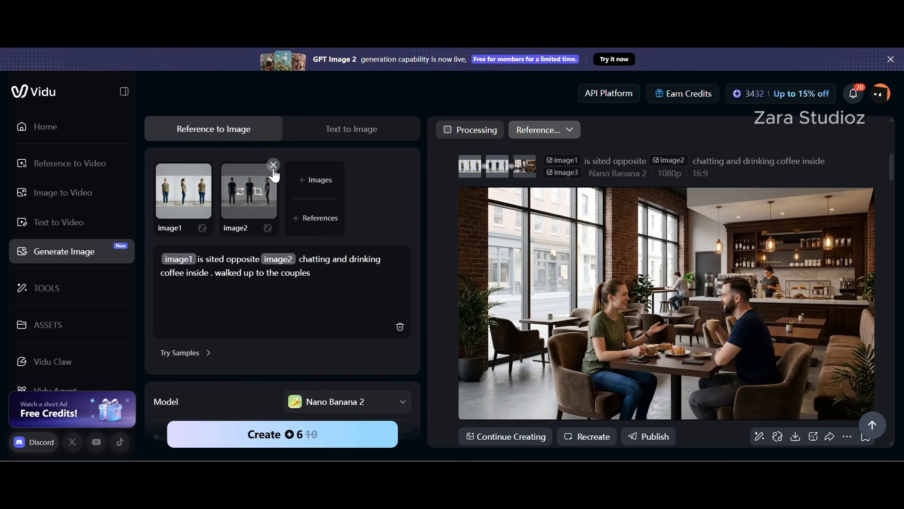
click(274, 167)
click(208, 166)
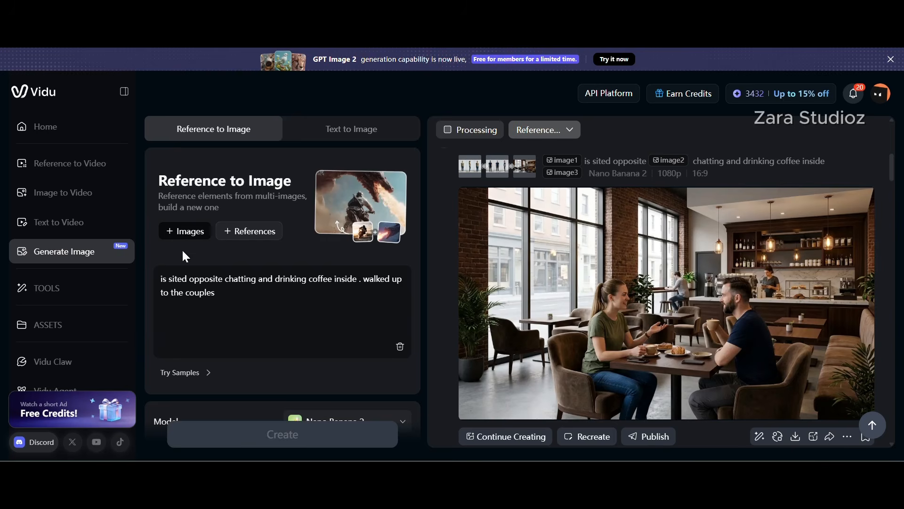
- Upload the scene of the couple in the coffee lounge as image1 and the man in the suit as image2
click(184, 231)
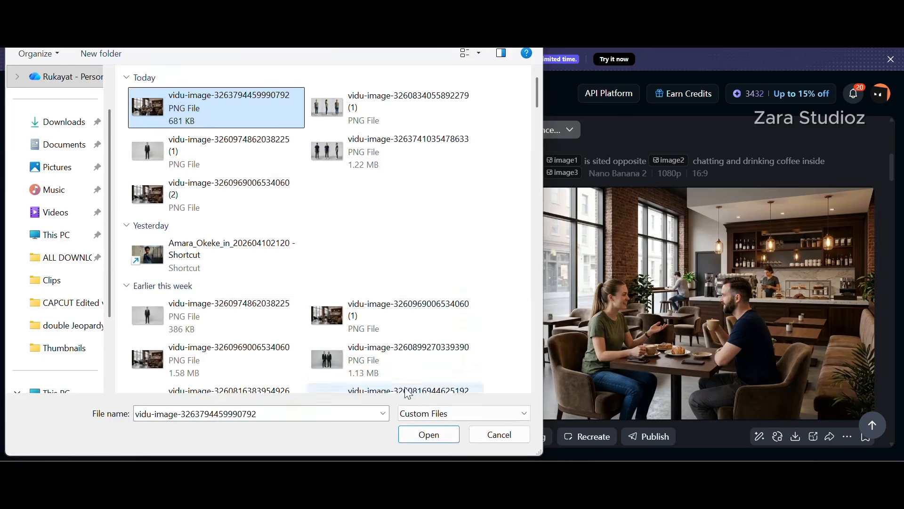
click(428, 434)
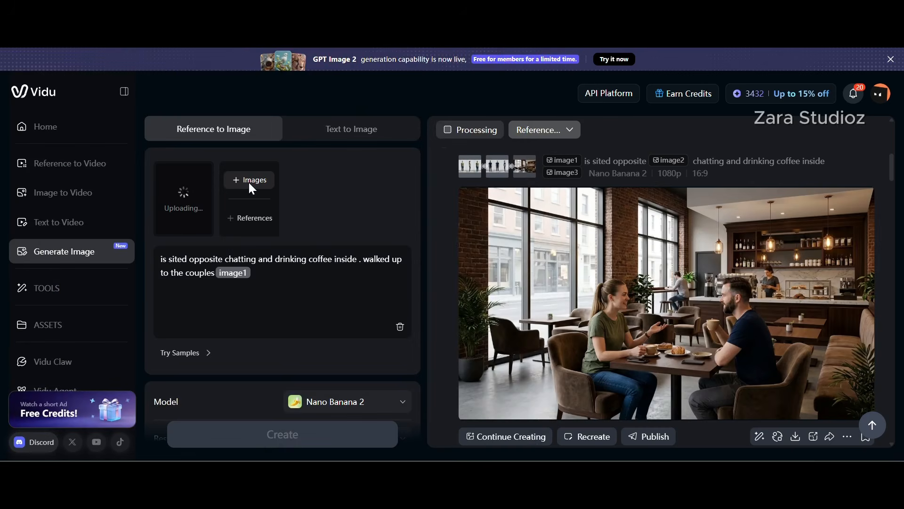
click(250, 186)
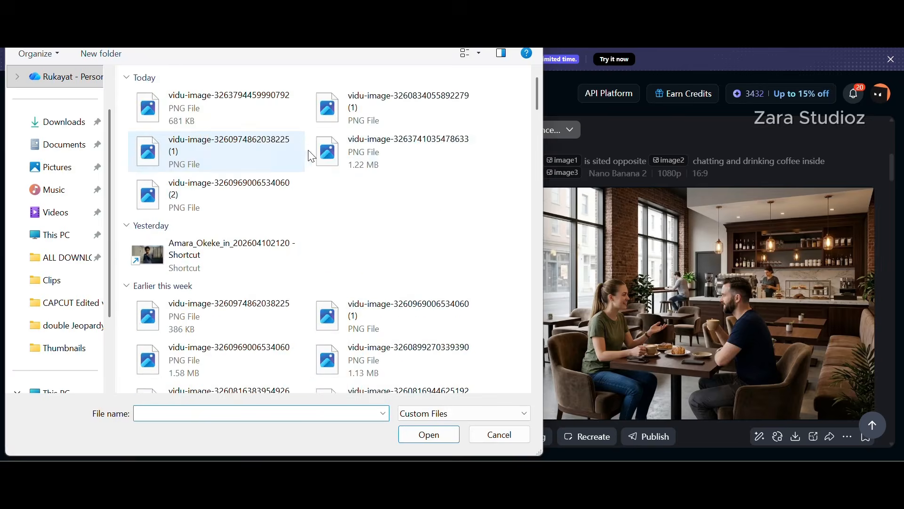
double_click(309, 153)
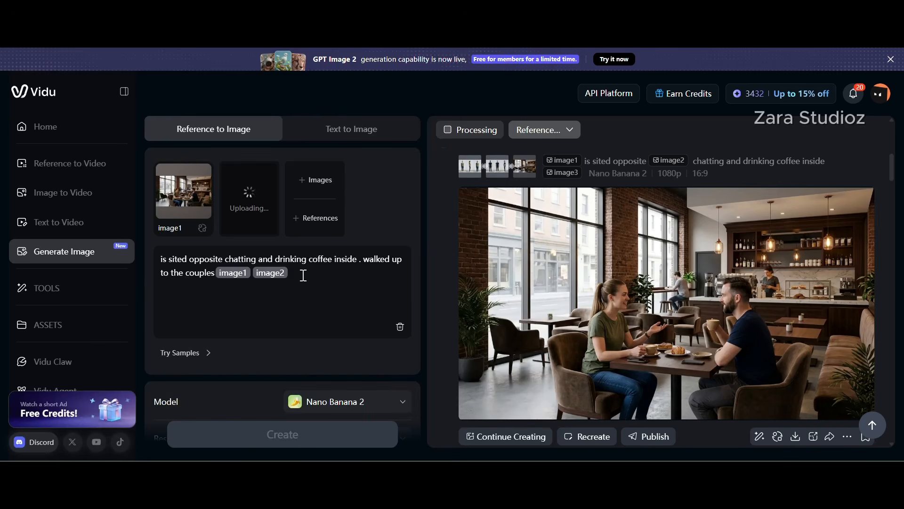
- Replace the old prompt with "image2 walked up to the couples in image1"
click(245, 294)
key(BackSpace)
key(BackSpace)
key(BackSpace)
key(BackSpace)
key(BackSpace)
key(BackSpace)
key(BackSpace)
key(BackSpace)
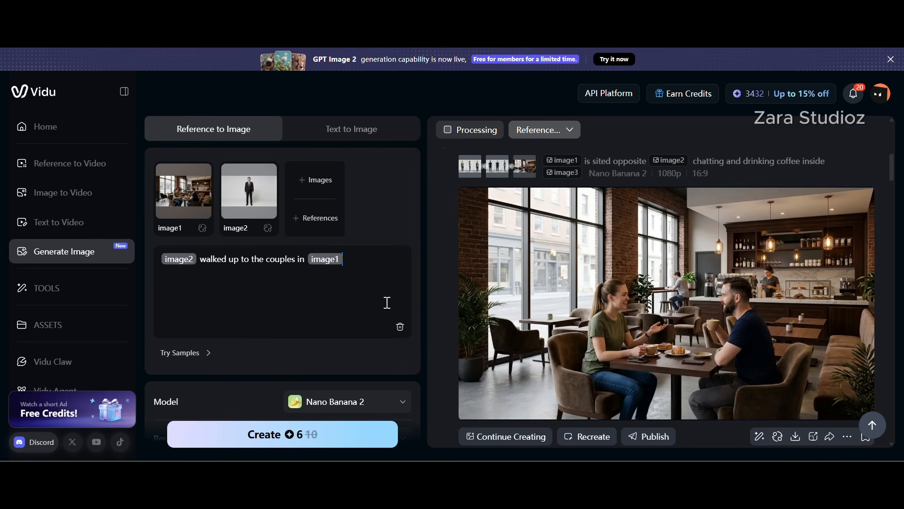
- Generate the scene with Nano Banana 2 at 1080p and 16:9, and look over the resulting image
scroll(387, 302, down, 2)
scroll(339, 367, down, 1)
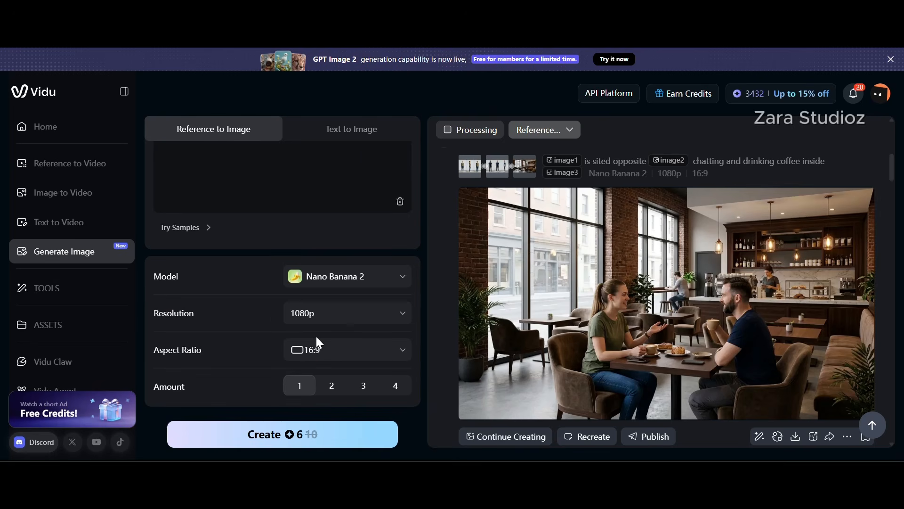
click(260, 439)
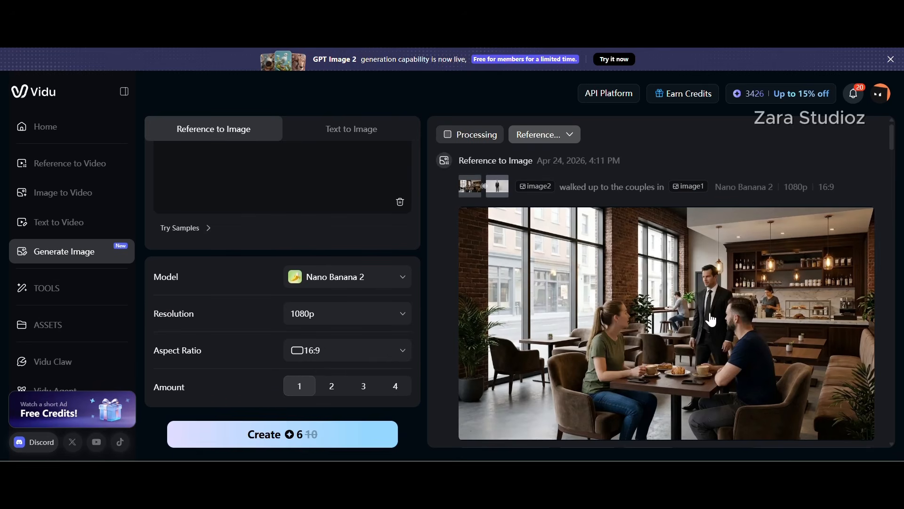
scroll(669, 320, down, 1)
scroll(609, 309, up, 1)
scroll(587, 301, down, 2)
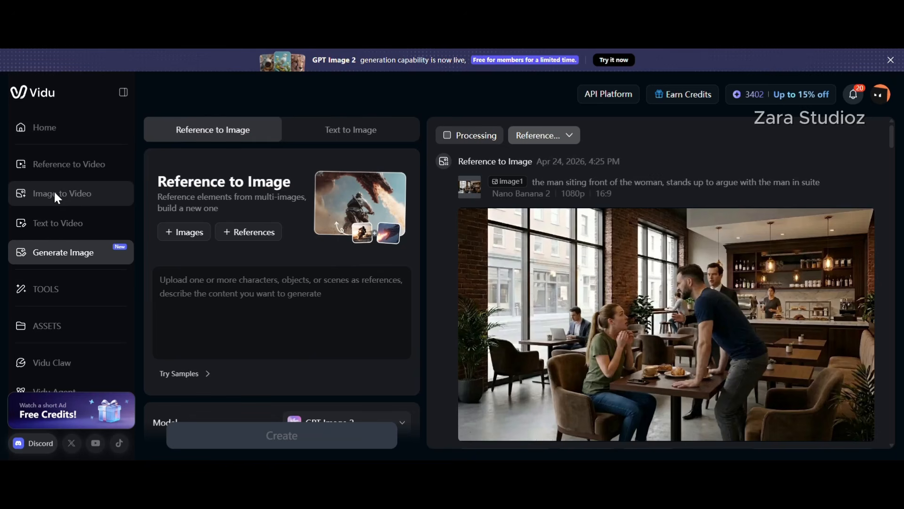
- Set up Image to Video with the seated couple scene as first frame and write their dialogue, starting with "man: you know i love you right"
click(55, 194)
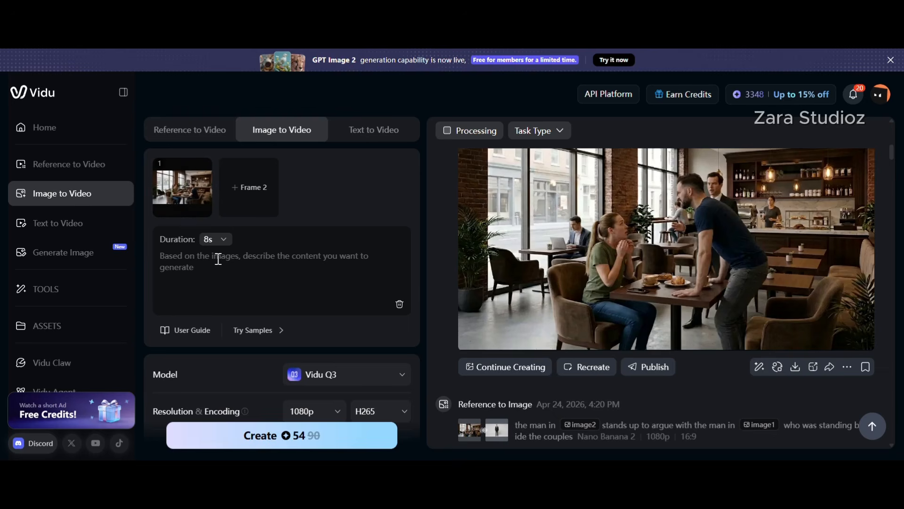
click(289, 264)
text(man: you know i love you right woman: off course i Know. man: and i will always do anything to keep you happy. woman: that's why I choose you, i love you sweetheart.)
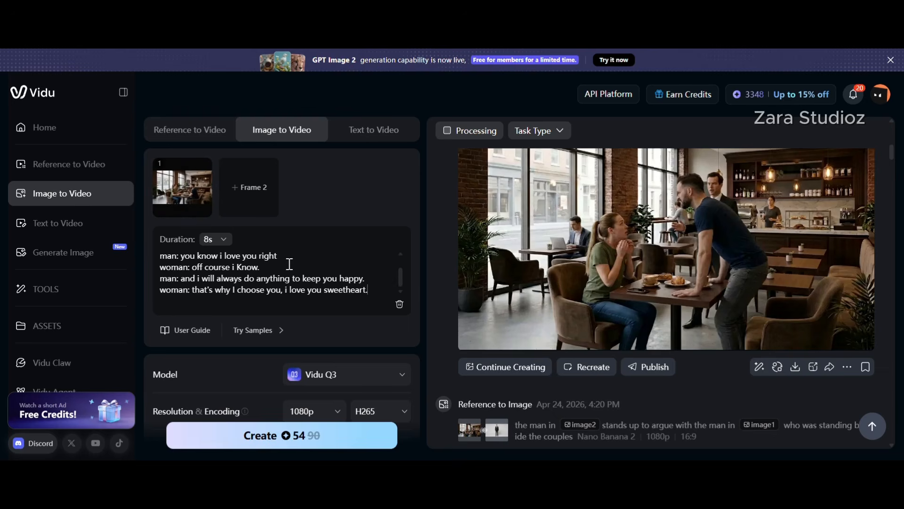
- Set the video duration to 16 s and choose Vidu Q3 as the model
click(225, 242)
click(347, 282)
scroll(376, 257, down, 2)
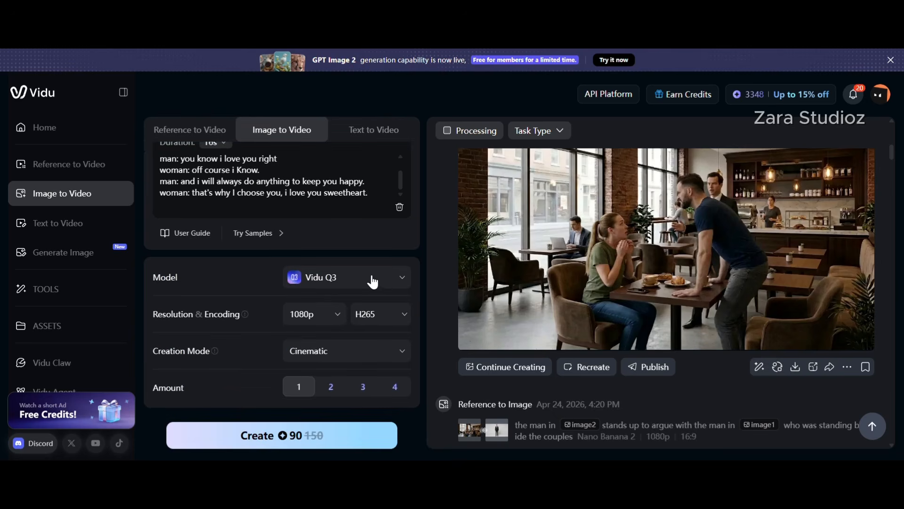
click(386, 282)
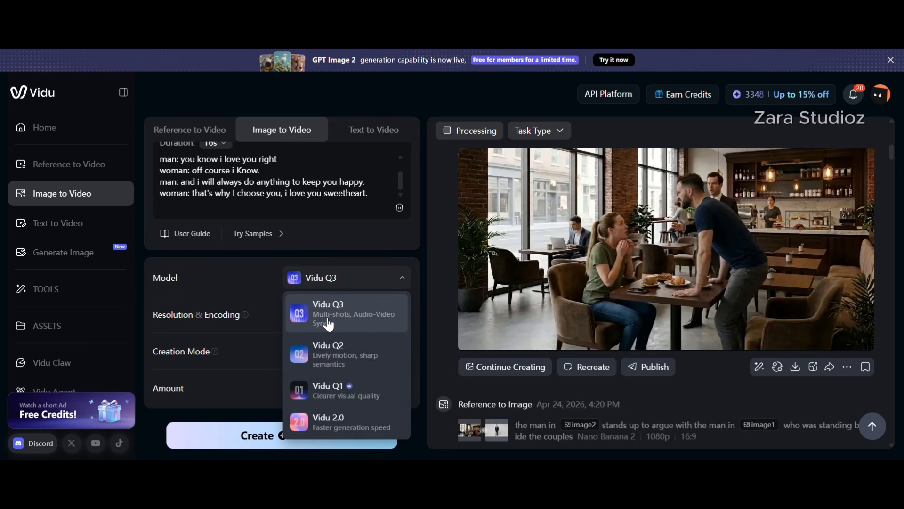
click(391, 323)
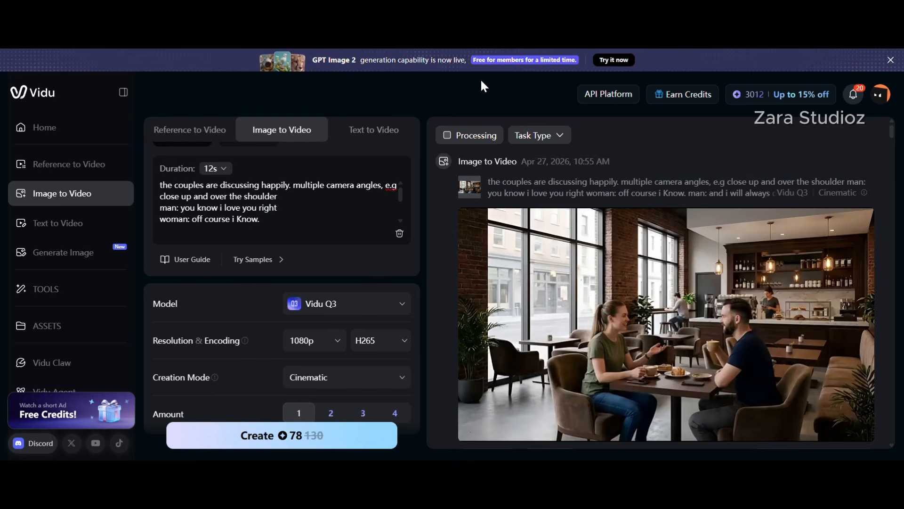
- Play back the generated video of the couple's happy conversation
mouse_move(791, 313)
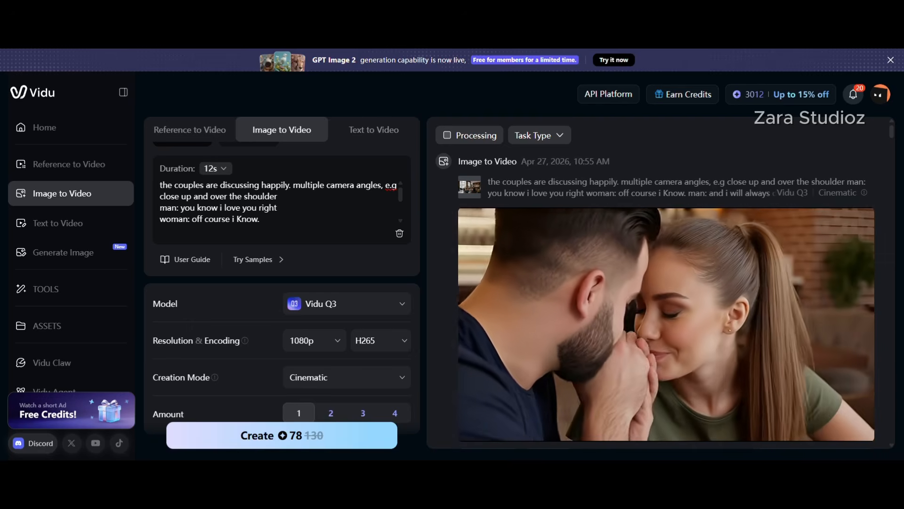
click(563, 340)
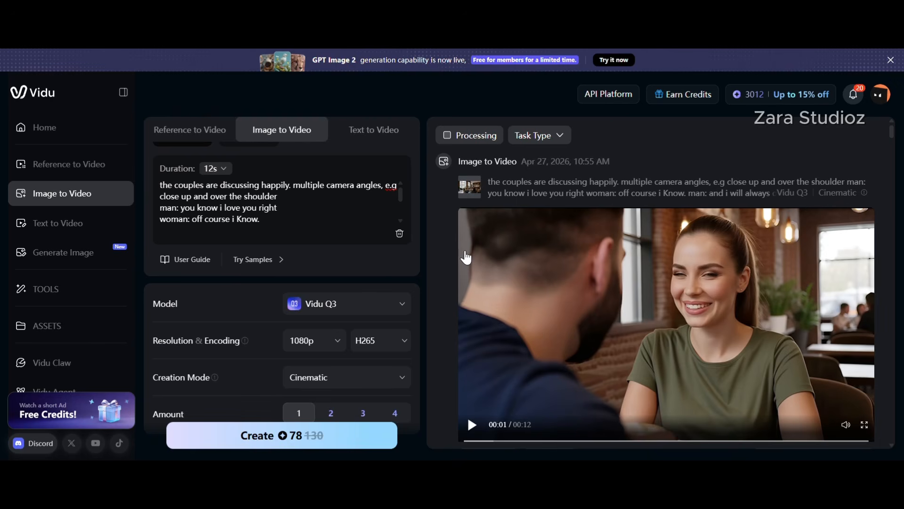
- Replace the first frame with the scene of the suited man approaching the seated couple
scroll(205, 160, up, 2)
click(208, 165)
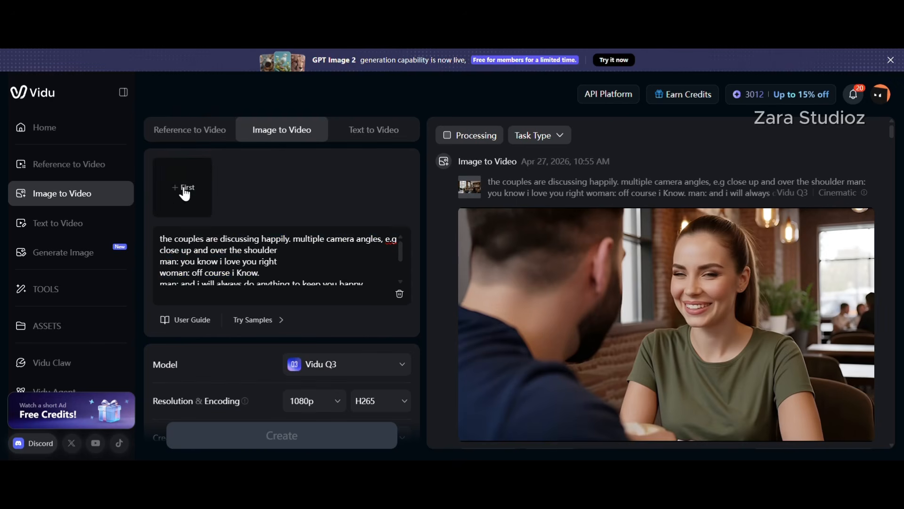
click(183, 186)
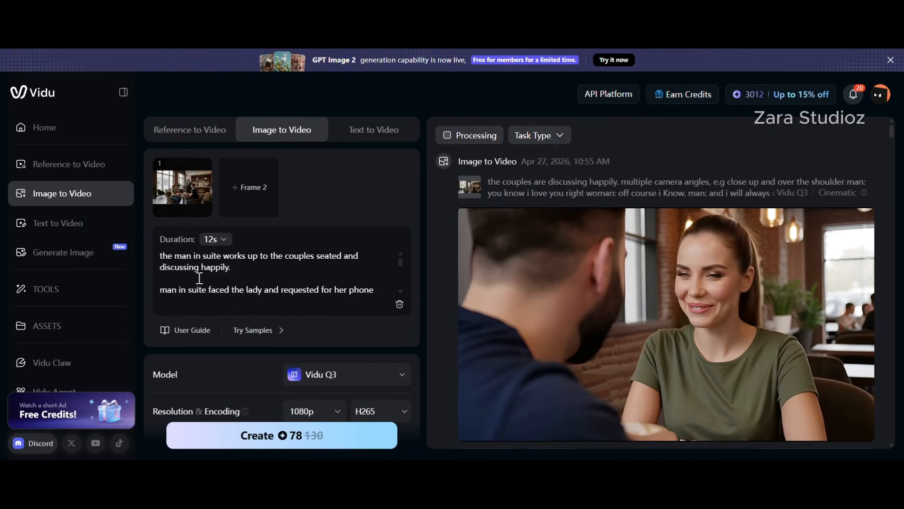
- Prompt the man in the suit to request the lady's phone number and generate the video with a 14 s duration
scroll(218, 269, down, 3)
click(216, 238)
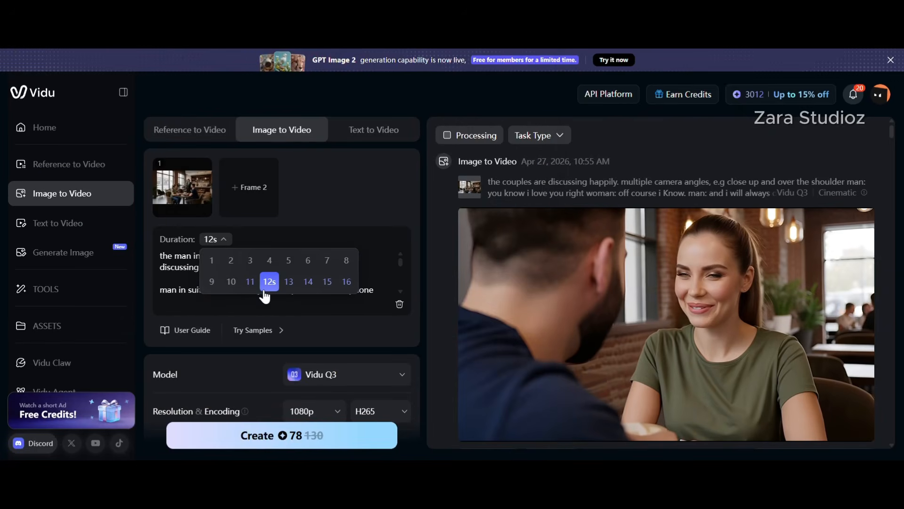
click(307, 282)
scroll(295, 297, down, 2)
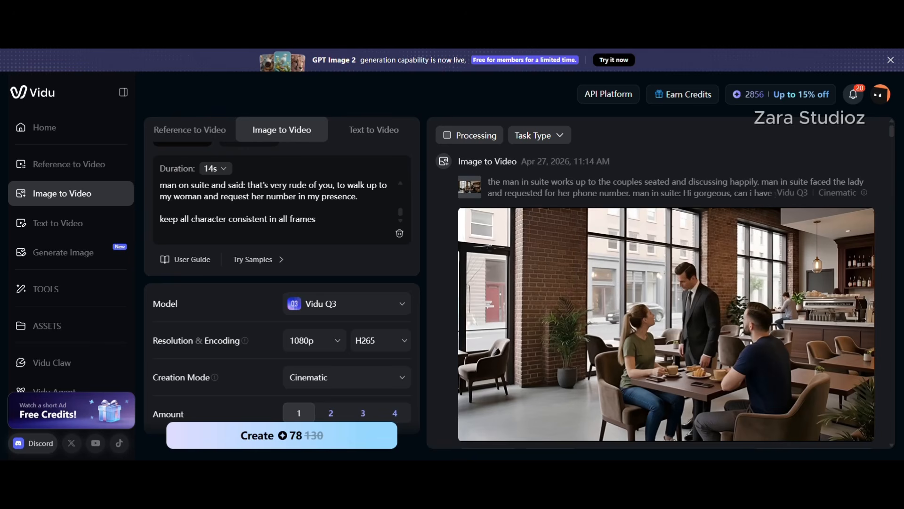
mouse_move(797, 345)
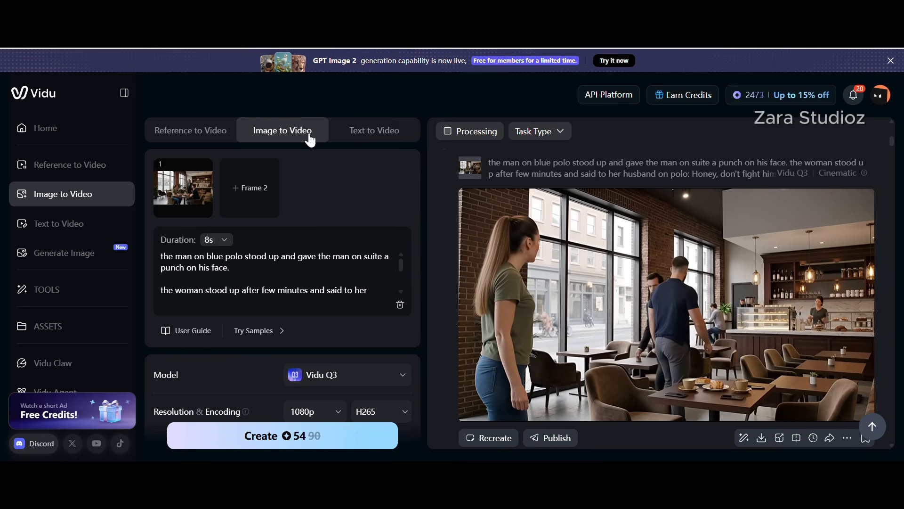
- Set up Reference to Video with the woman, man and coffee lounge as image1 to image3, prompting the pair to walk out laughing and talking
click(193, 136)
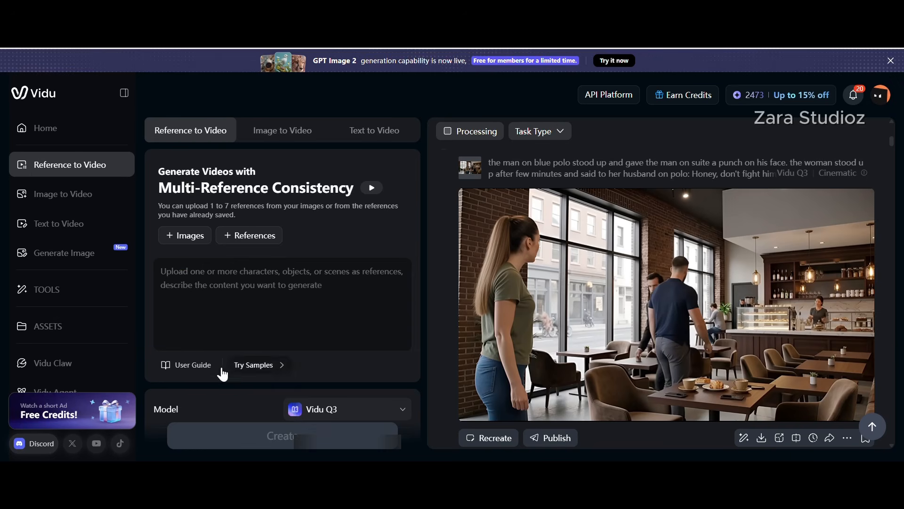
mouse_move(254, 355)
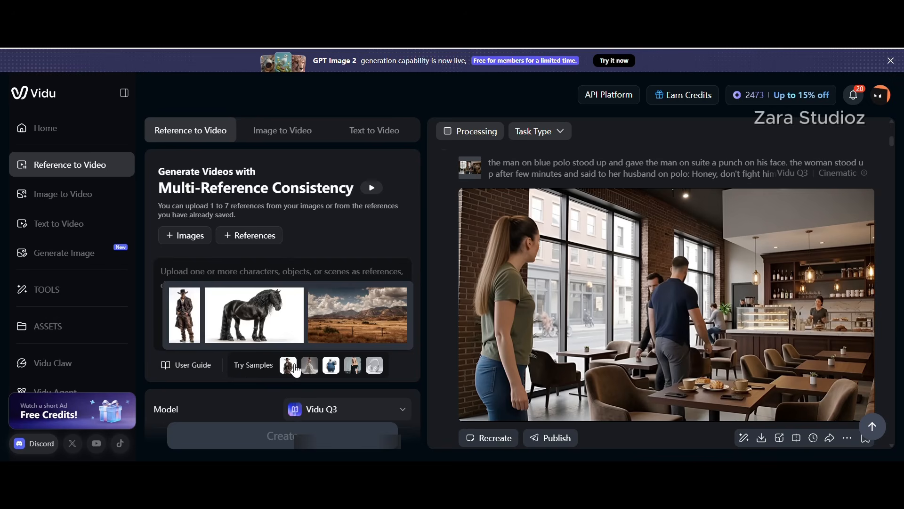
mouse_move(318, 371)
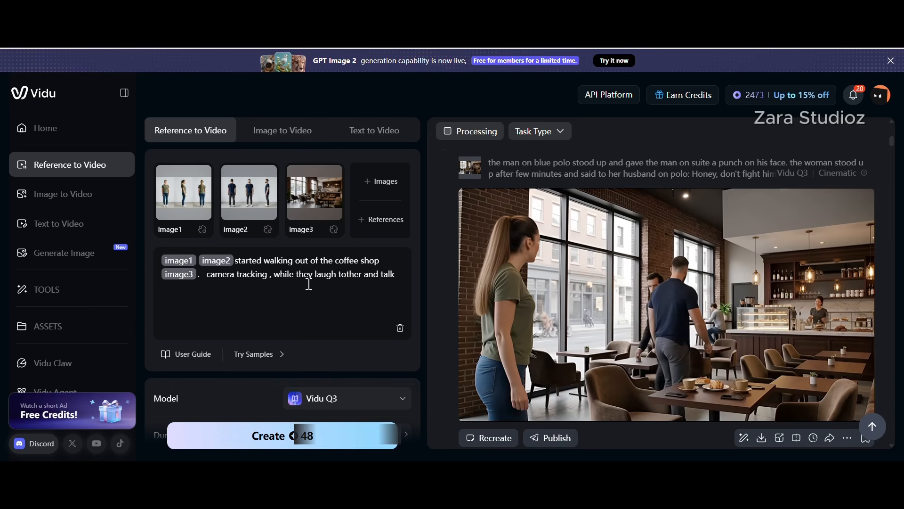
- Generate the walking-out video with Vidu Q3 at 8 seconds, 1080p, H265, Cinematic mode and 16:9
scroll(336, 267, down, 3)
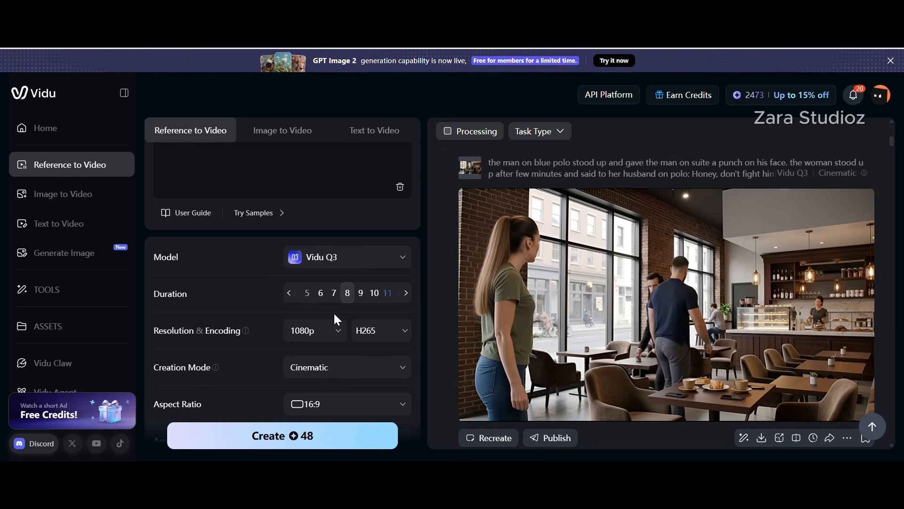
scroll(351, 297, down, 1)
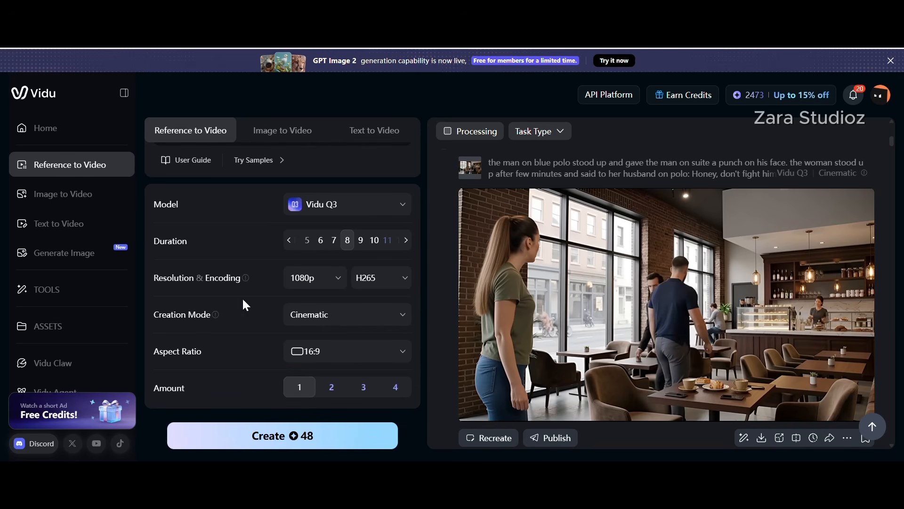
click(303, 436)
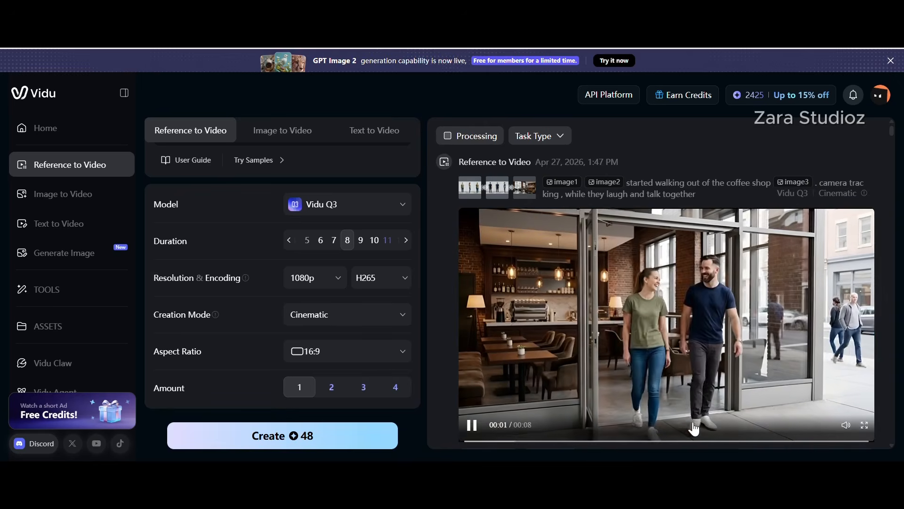
- Review the generated video of the couple leaving the coffee shop and its download and upscale options
scroll(834, 282, down, 5)
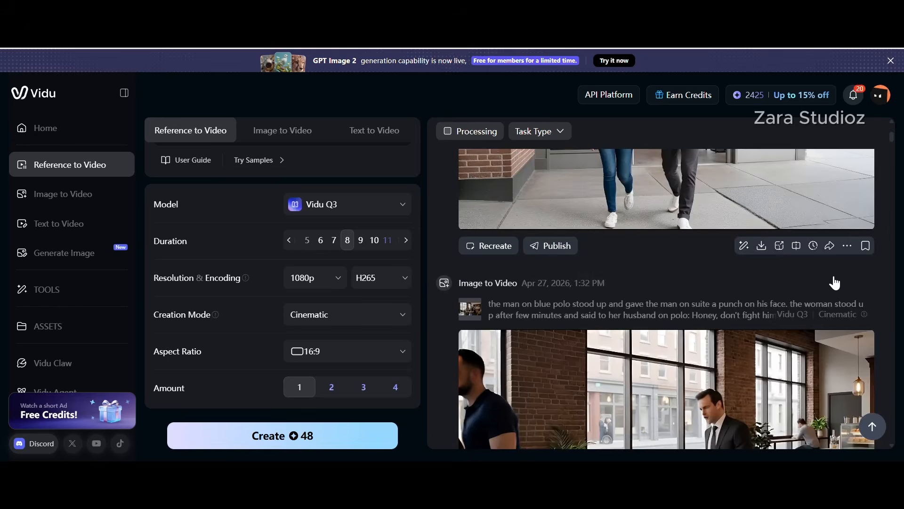
scroll(719, 353, up, 3)
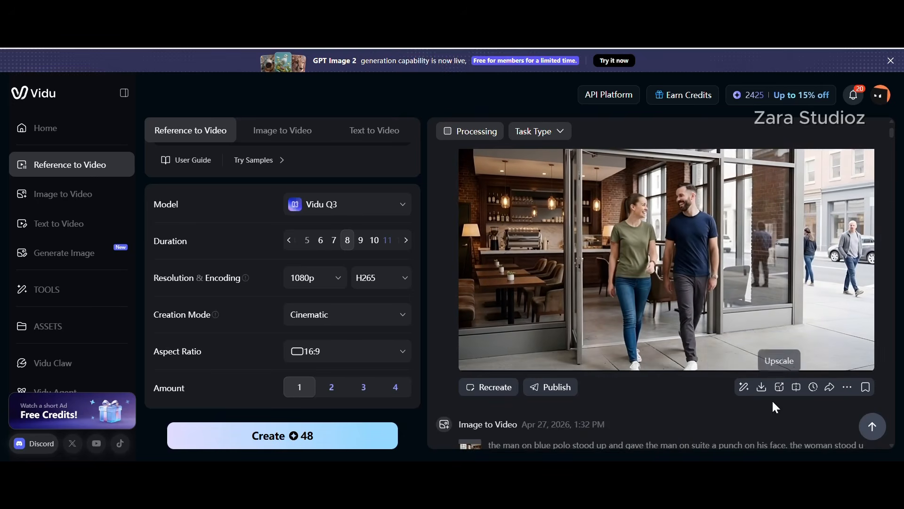
mouse_move(760, 391)
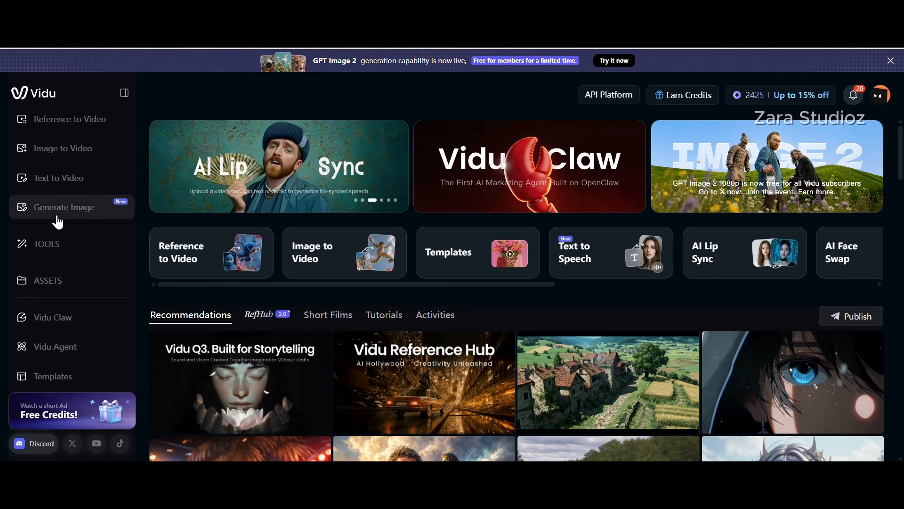
- Generate a realistic close-up of an American female influencer in her simple room from text with GPT Image 2 at 1080p, 16:9
click(52, 217)
click(358, 133)
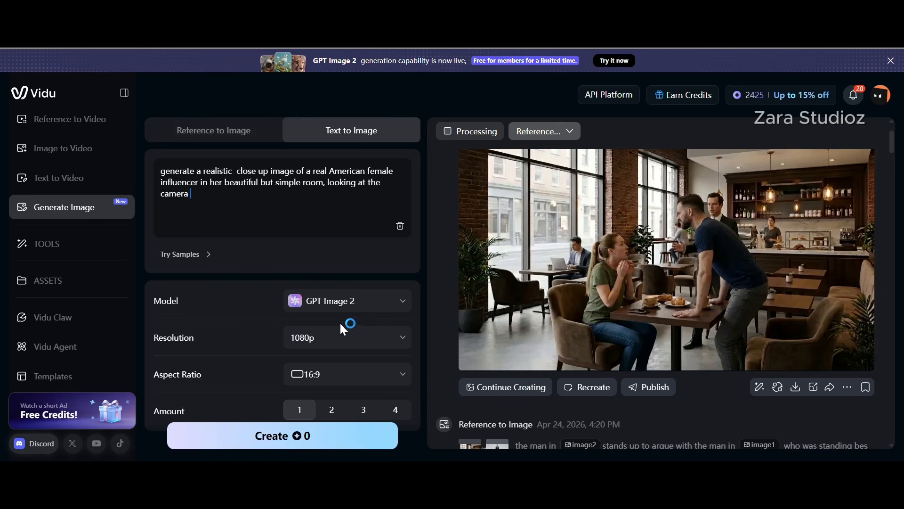
scroll(340, 321, down, 1)
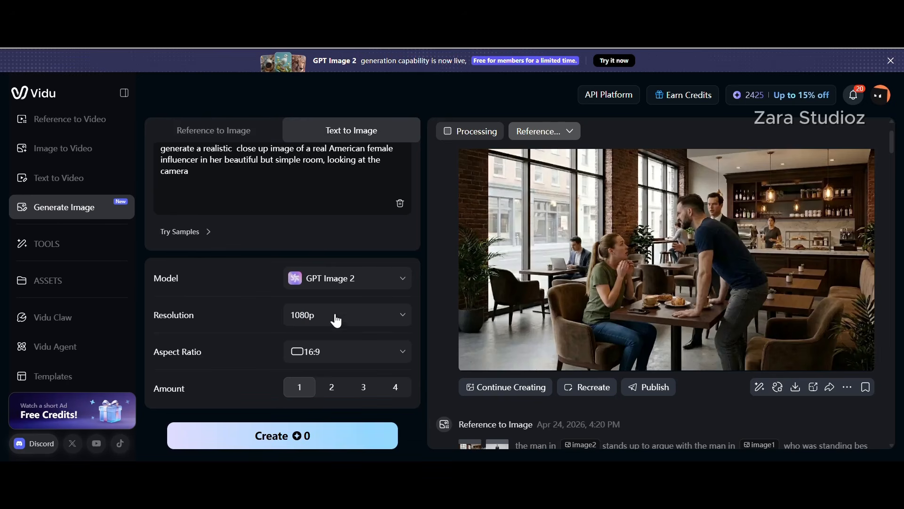
click(233, 442)
- Examine the generated close-up portrait of the influencer
scroll(624, 428, down, 3)
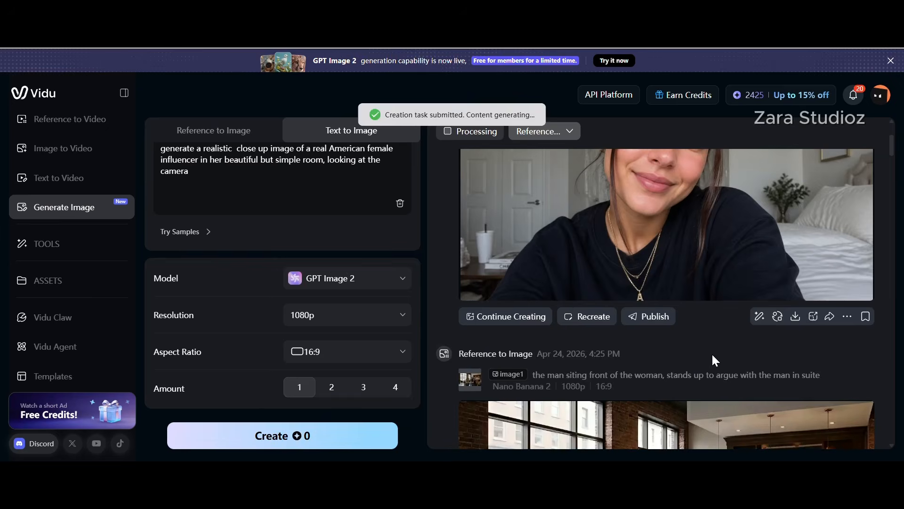
scroll(653, 300, up, 3)
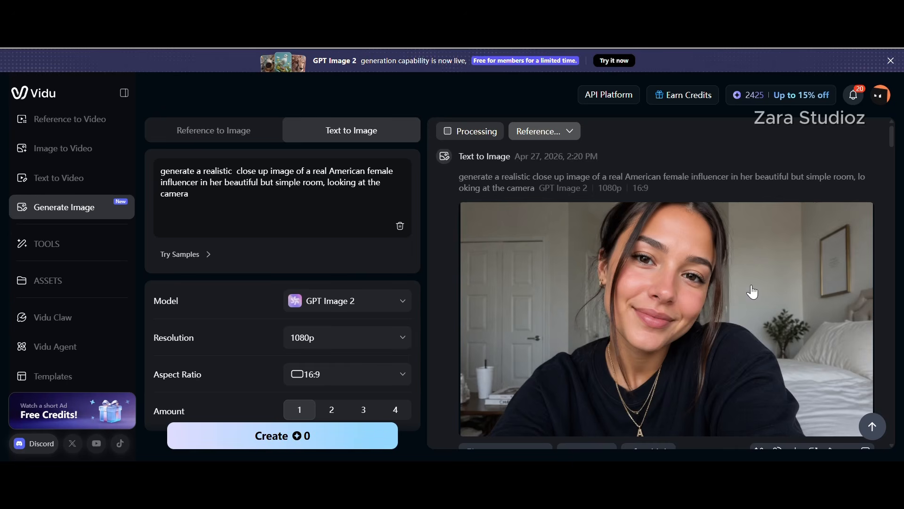
scroll(682, 290, down, 2)
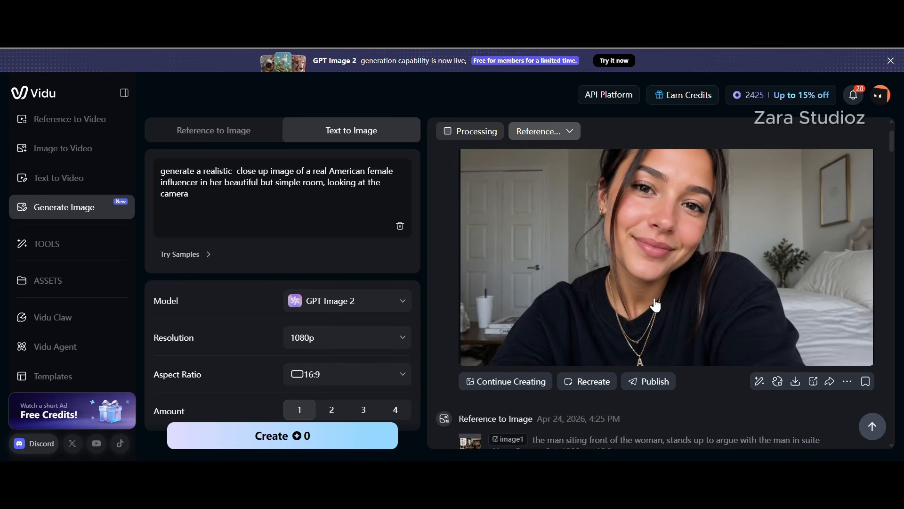
scroll(632, 269, up, 2)
scroll(537, 288, down, 2)
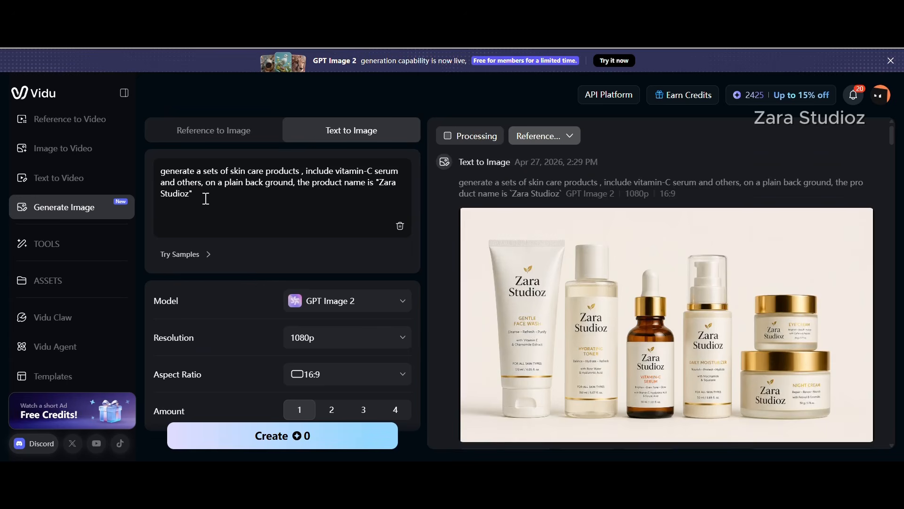
- Examine the Zara Studioz skincare set image together with its text prompt and its GPT Image 2, 1080p and 16:9 settings
drag(206, 198, 168, 152)
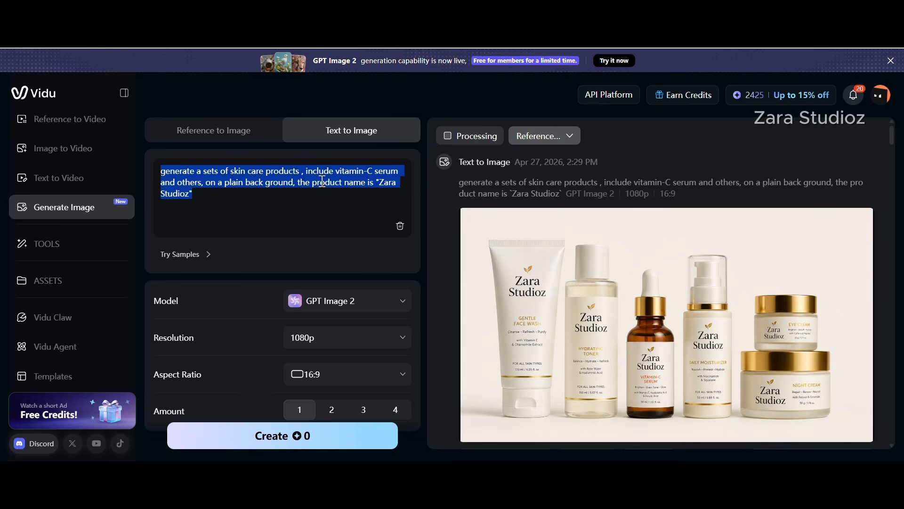
scroll(272, 306, down, 1)
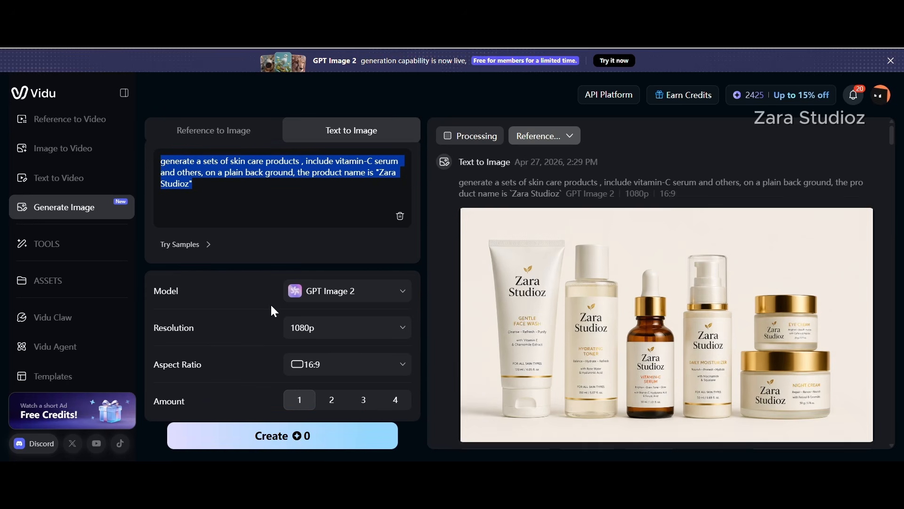
scroll(683, 325, down, 4)
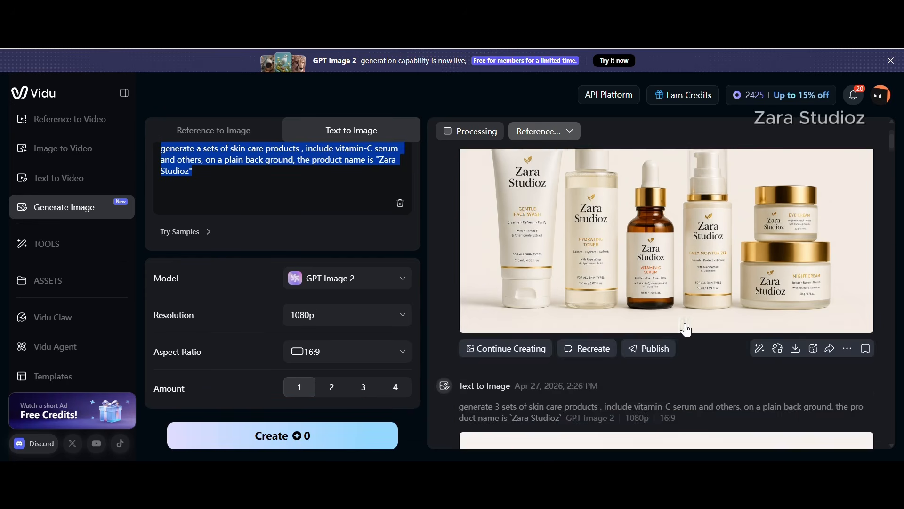
scroll(568, 285, up, 3)
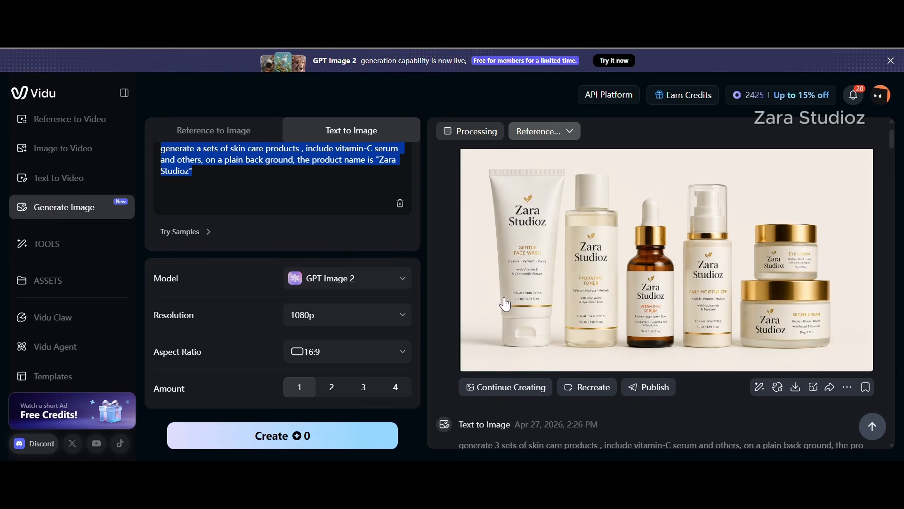
- Send the skincare set image and the influencer portrait to Reference to Video as references image1 and image2
click(500, 384)
click(514, 387)
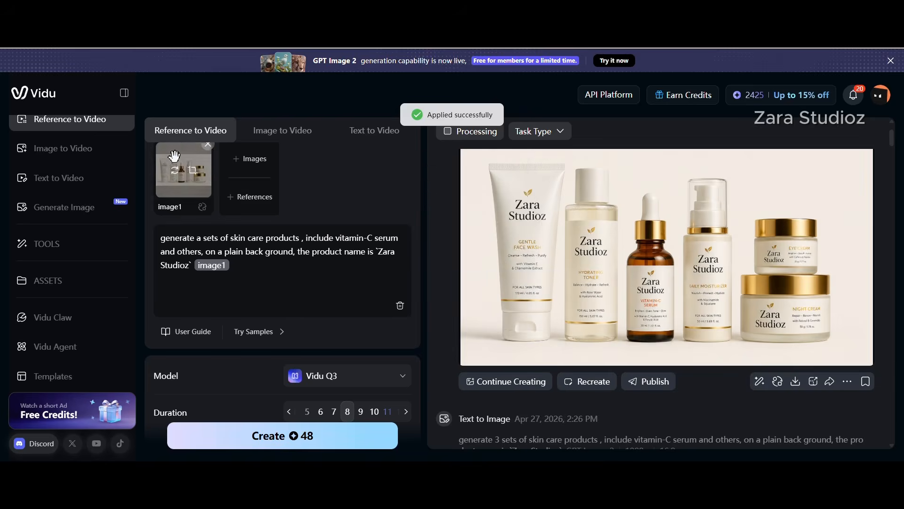
scroll(657, 266, down, 10)
scroll(659, 266, down, 3)
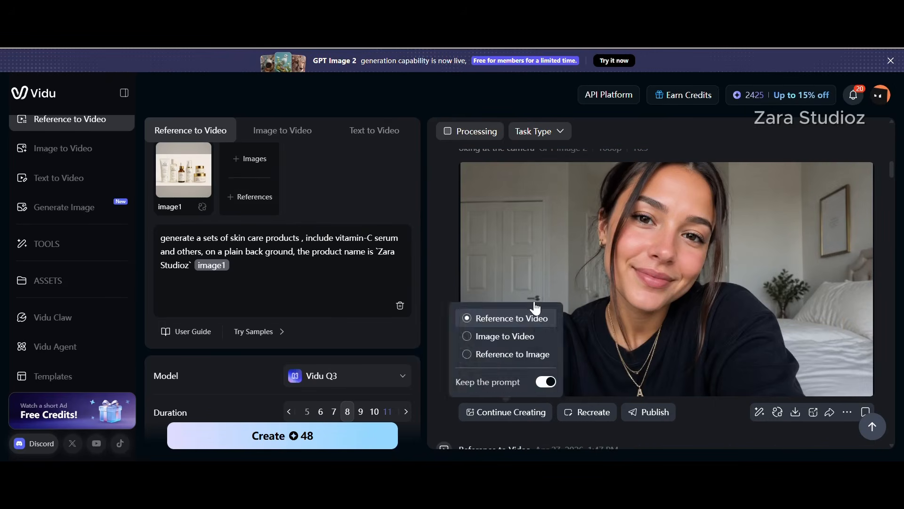
click(508, 421)
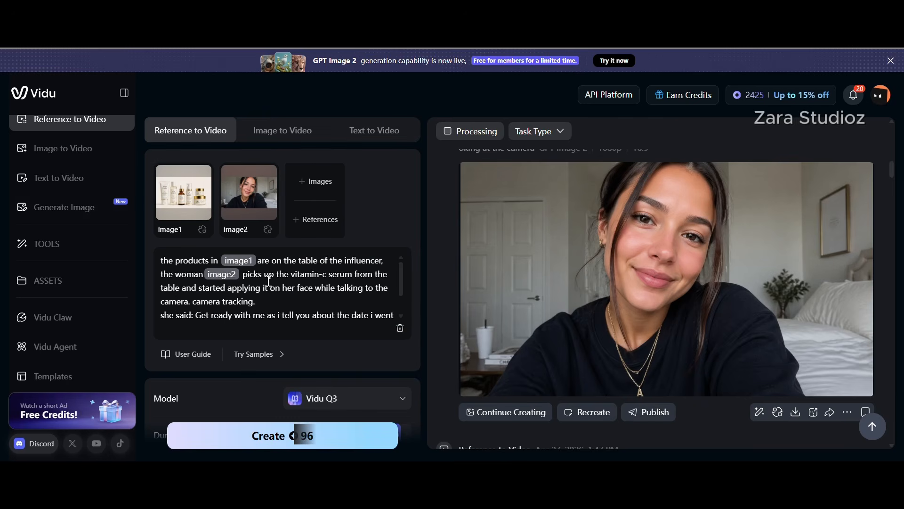
- Generate and play a video of the influencer applying the vitamin-C serum while talking, using Vidu Q3, 10 seconds, 1080p, H265, Cinematic and 16:9
scroll(337, 275, down, 5)
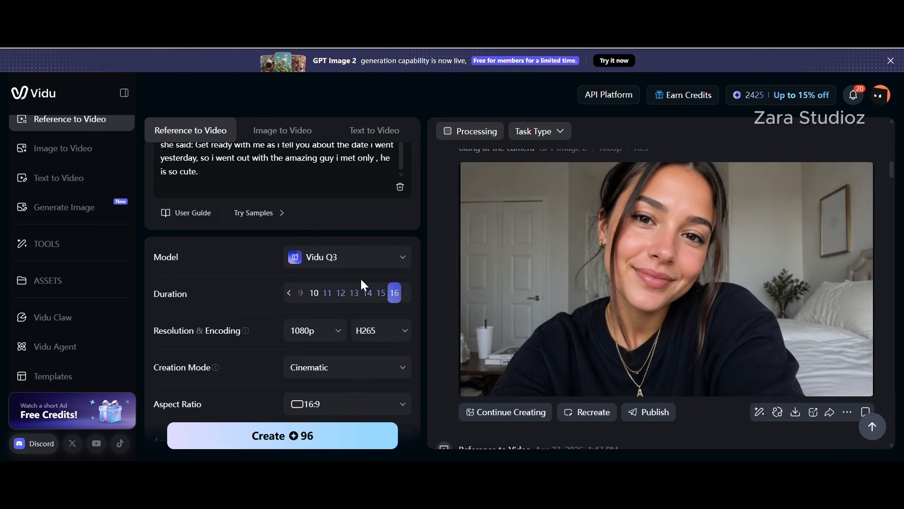
scroll(364, 285, down, 1)
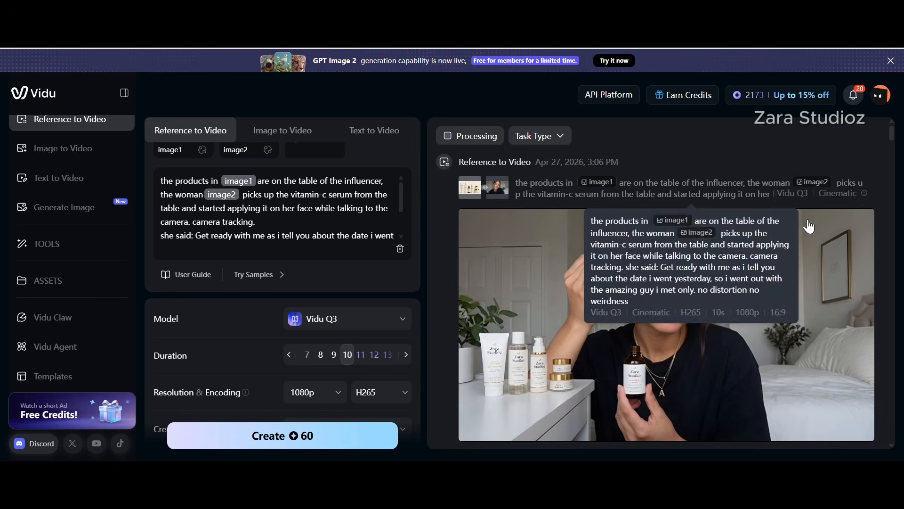
mouse_move(645, 377)
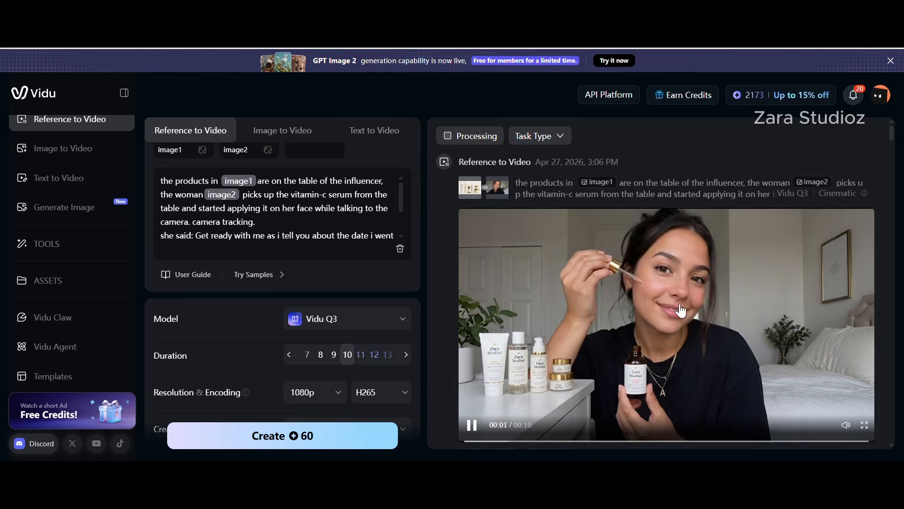
scroll(454, 390, down, 2)
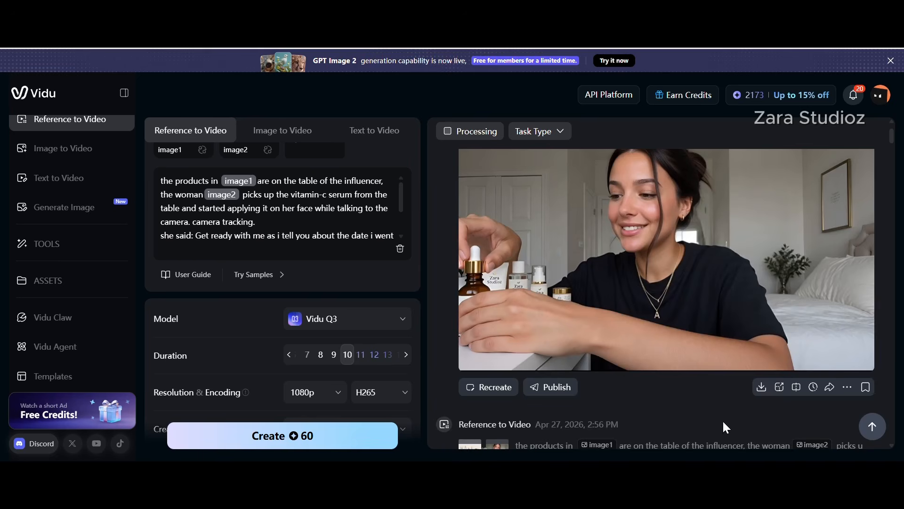